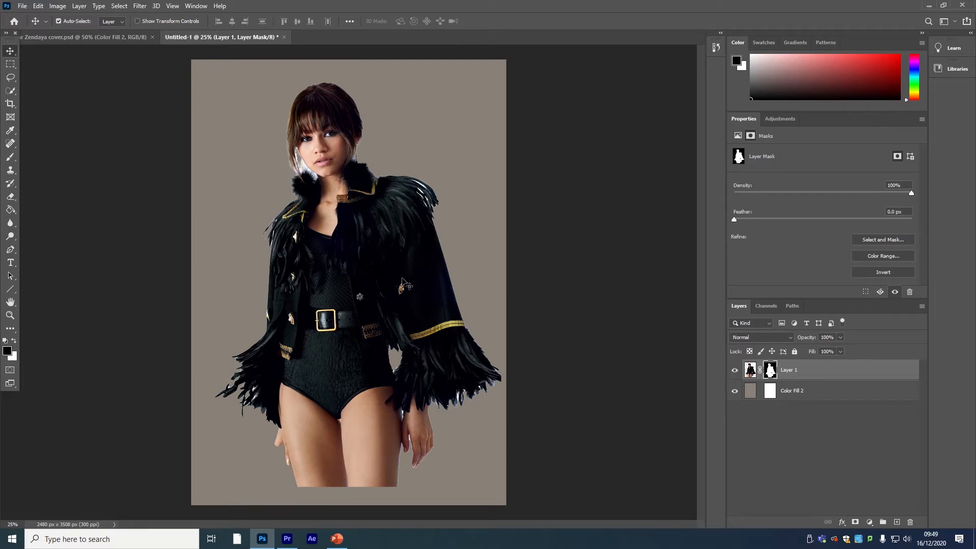
# Enlarge the cut-out figure on Layer 1 and reposition it so it is centred and runs off the page's lower edge.
pyautogui.moveTo(344, 254)
pyautogui.mouseDown()
pyautogui.moveTo(339, 279)
pyautogui.moveTo(341, 264)
pyautogui.mouseUp()
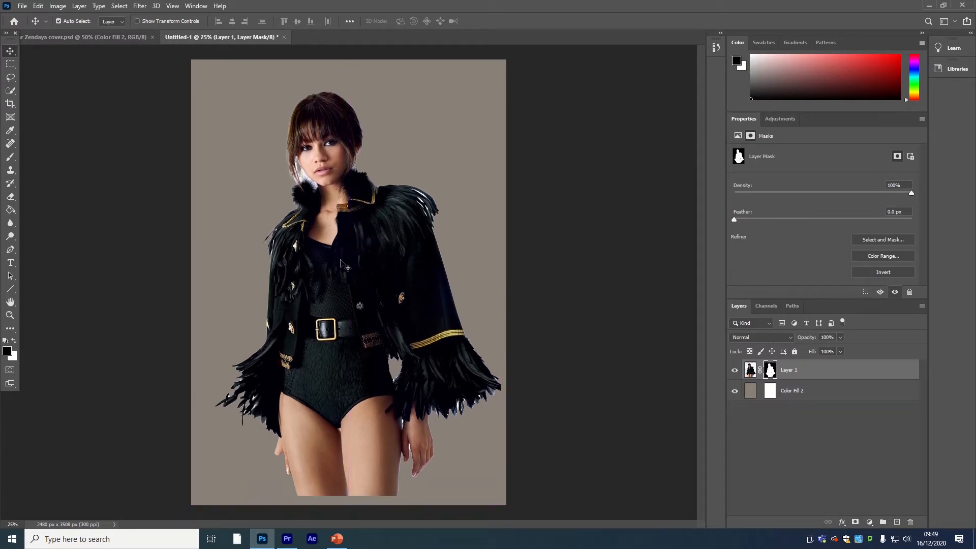
pyautogui.hotkey('ctrl', 't')
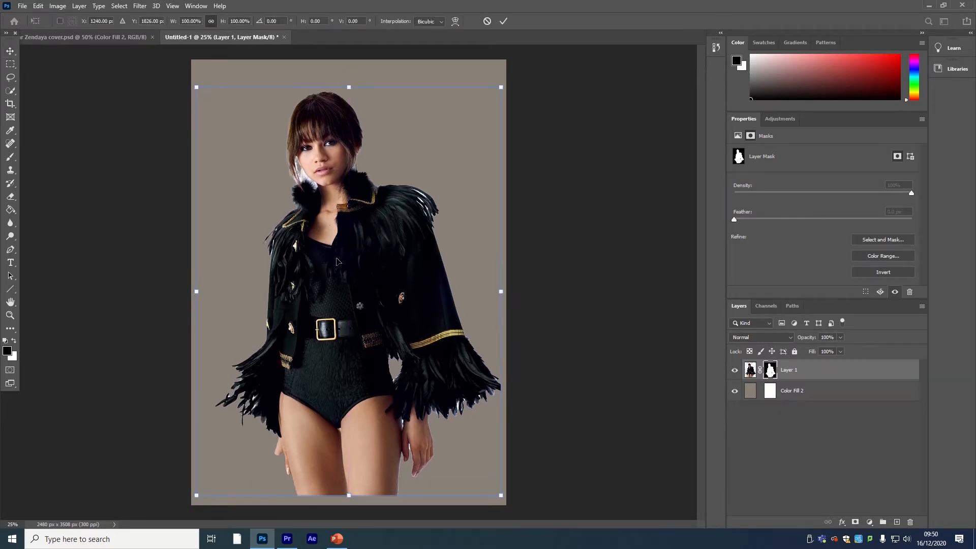
pyautogui.moveTo(501, 87); pyautogui.dragTo(546, 106)
pyautogui.moveTo(468, 183); pyautogui.dragTo(476, 183)
pyautogui.press('Return')
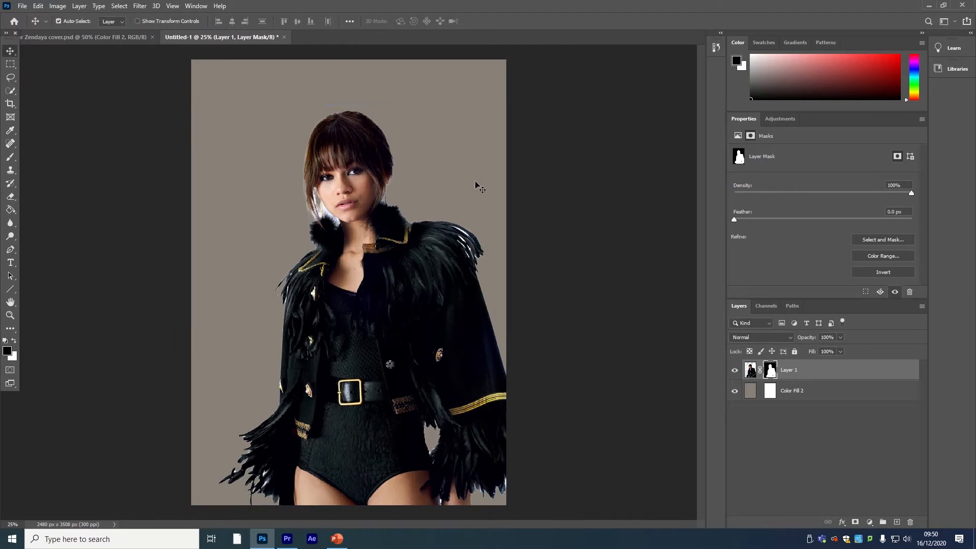
pyautogui.moveTo(436, 257); pyautogui.dragTo(418, 256)
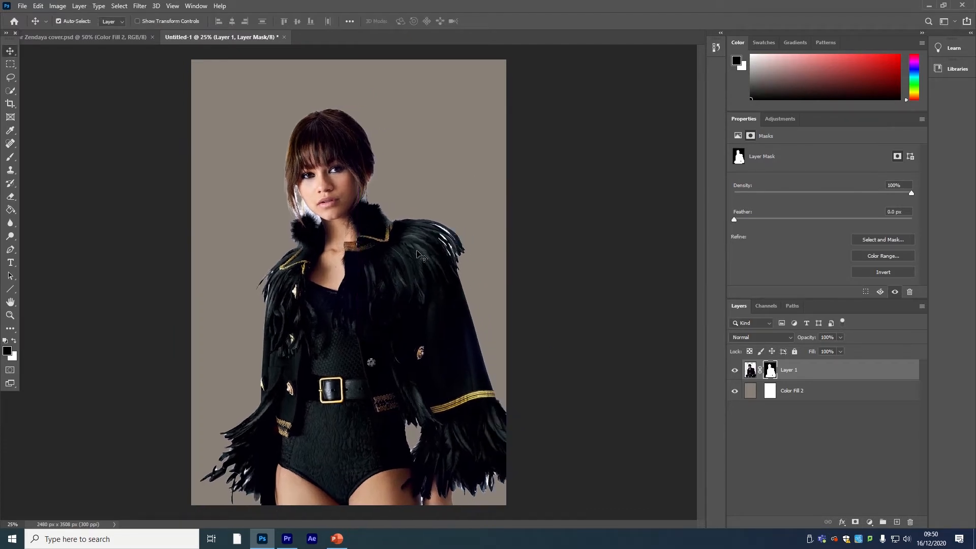
# Duplicate Layer 1 as "Zendaya copy 1" and move the copy beneath Layer 1 in the stacking order.
pyautogui.rightClick(794, 377)
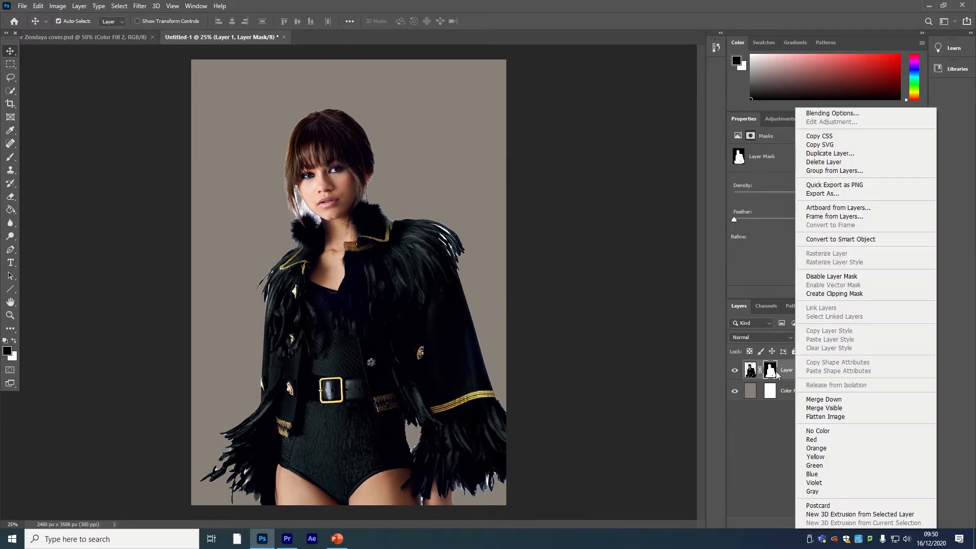
pyautogui.click(827, 153)
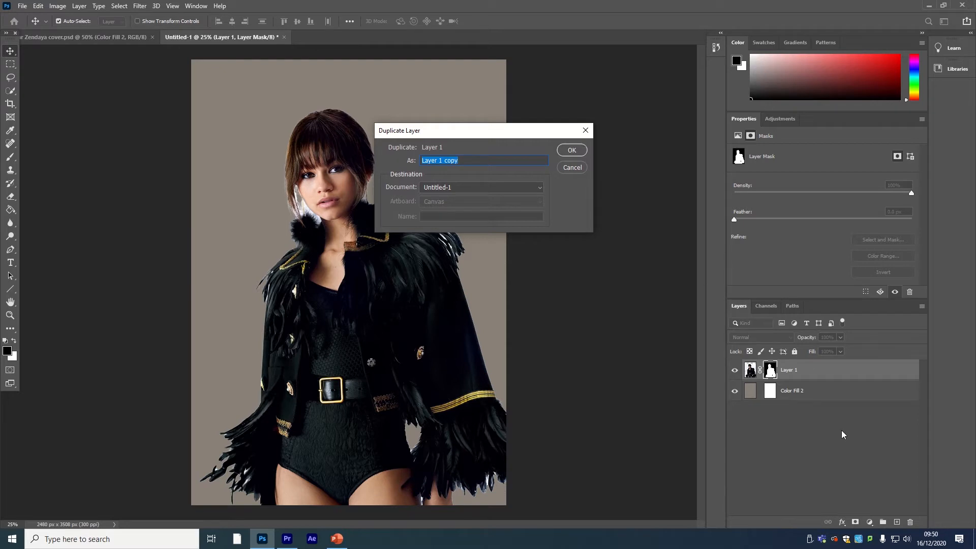
pyautogui.press('BackSpace')
pyautogui.write('Zendaya copy 1')
pyautogui.click(561, 153)
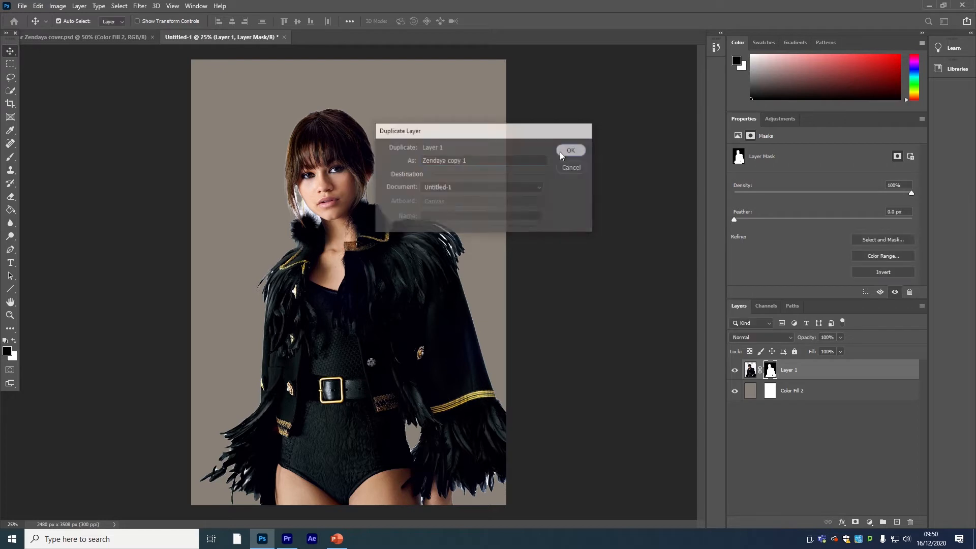
pyautogui.moveTo(805, 368); pyautogui.dragTo(801, 395)
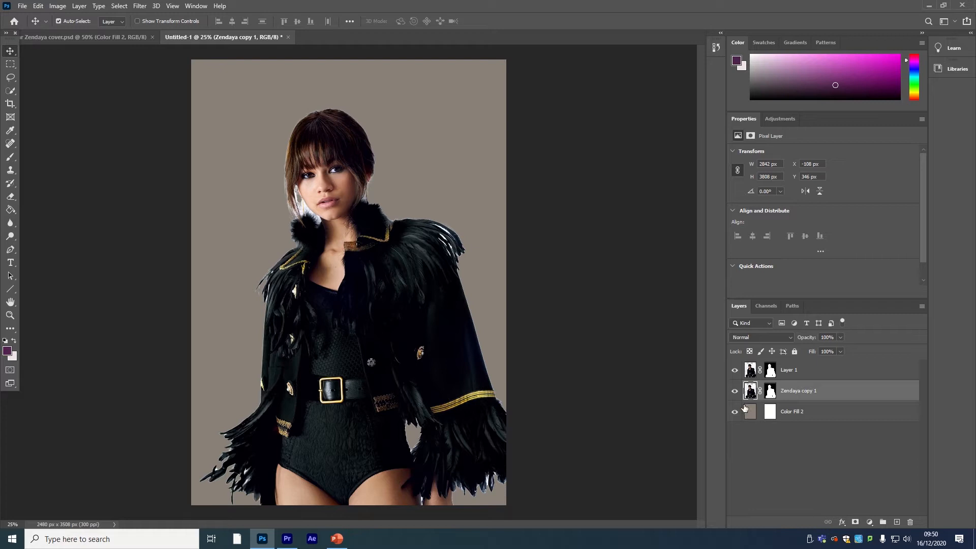
# Hide Layer 1 and add a Gradient Map adjustment clipped to the Zendaya copy 1 layer.
pyautogui.click(735, 371)
pyautogui.click(871, 522)
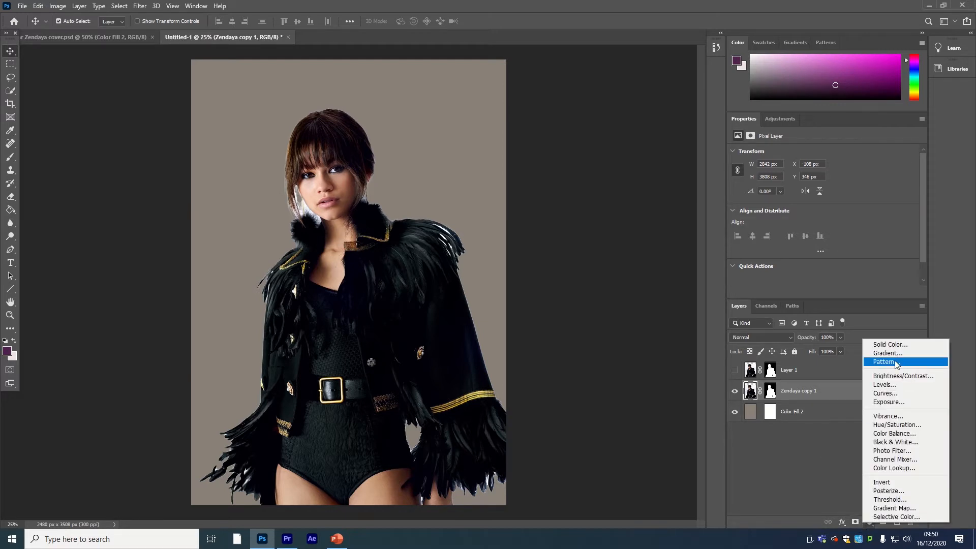
pyautogui.click(899, 508)
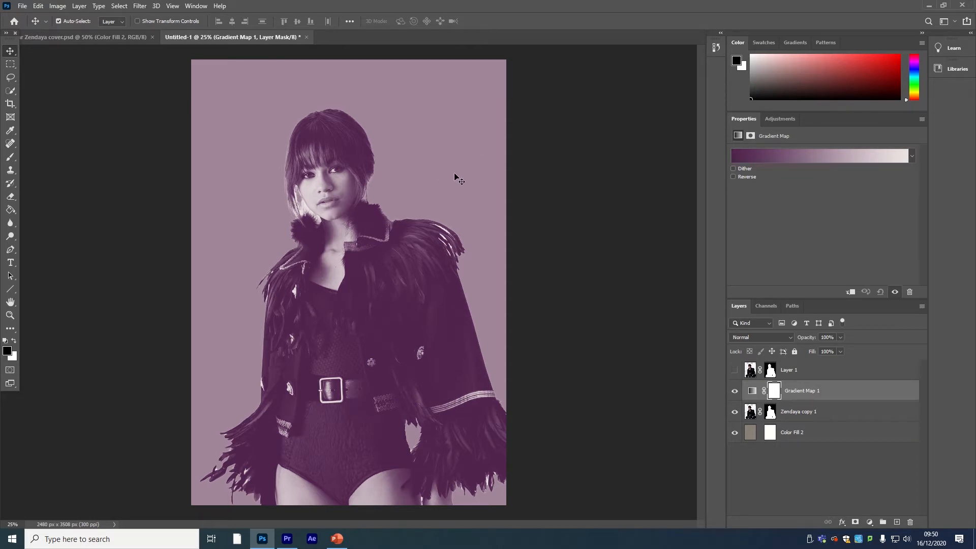
pyautogui.rightClick(831, 394)
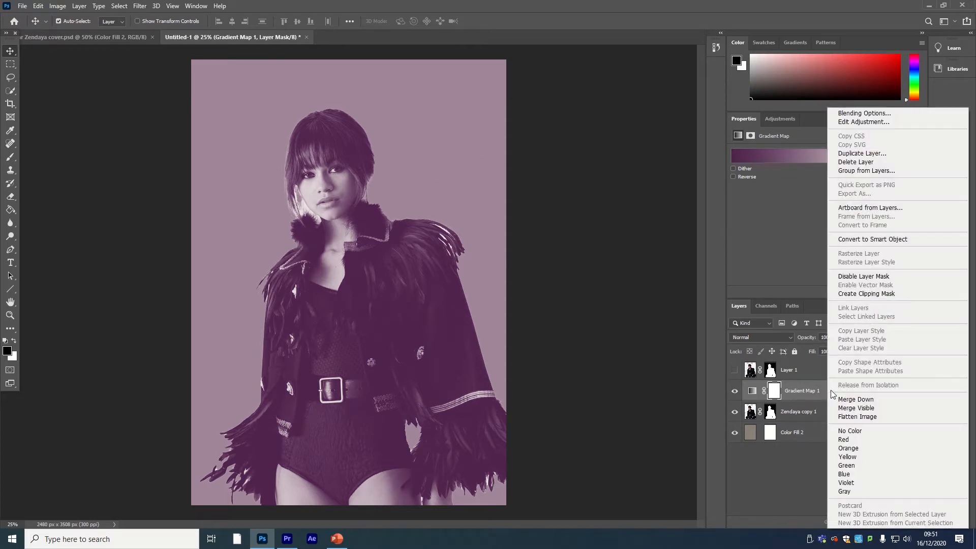
pyautogui.click(867, 293)
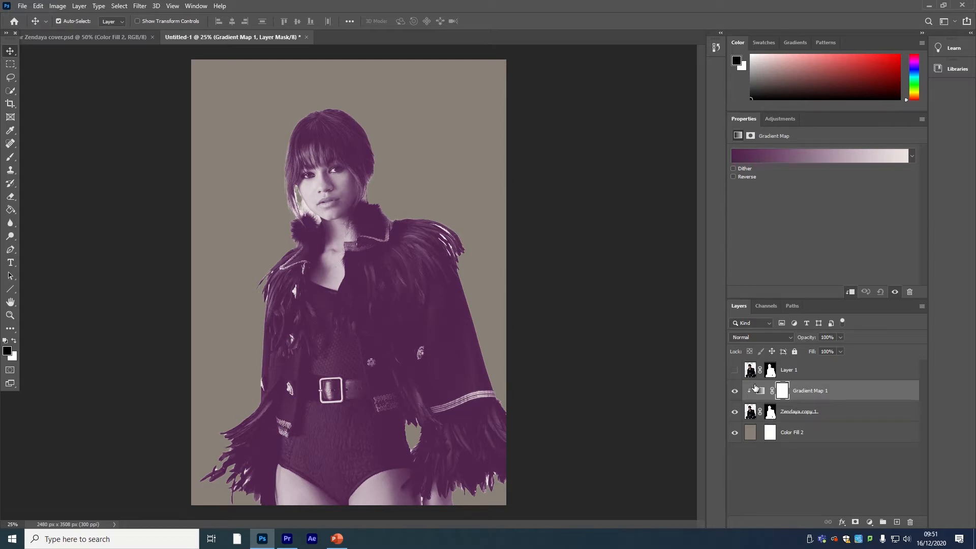
pyautogui.click(761, 391)
pyautogui.click(792, 155)
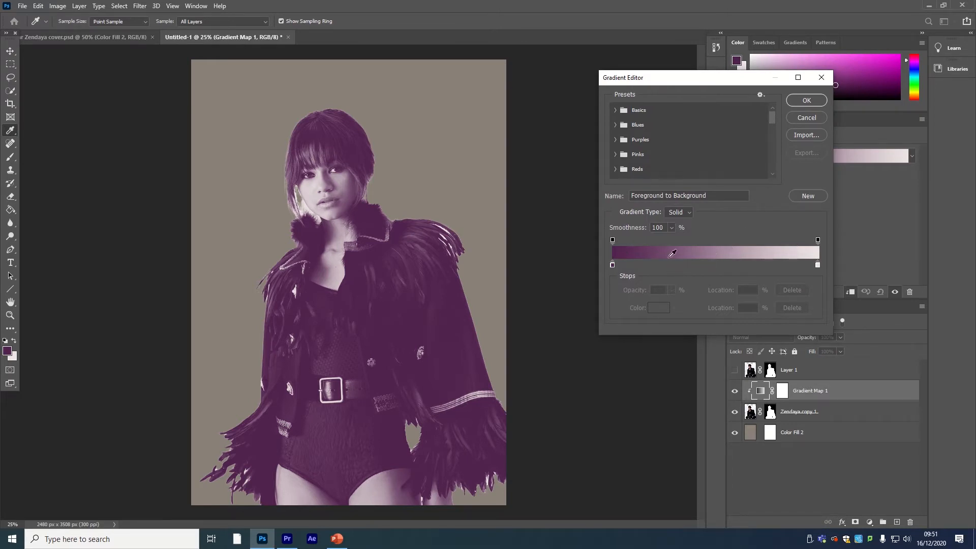
pyautogui.scroll(-5, 650, 142)
pyautogui.scroll(-3, 646, 146)
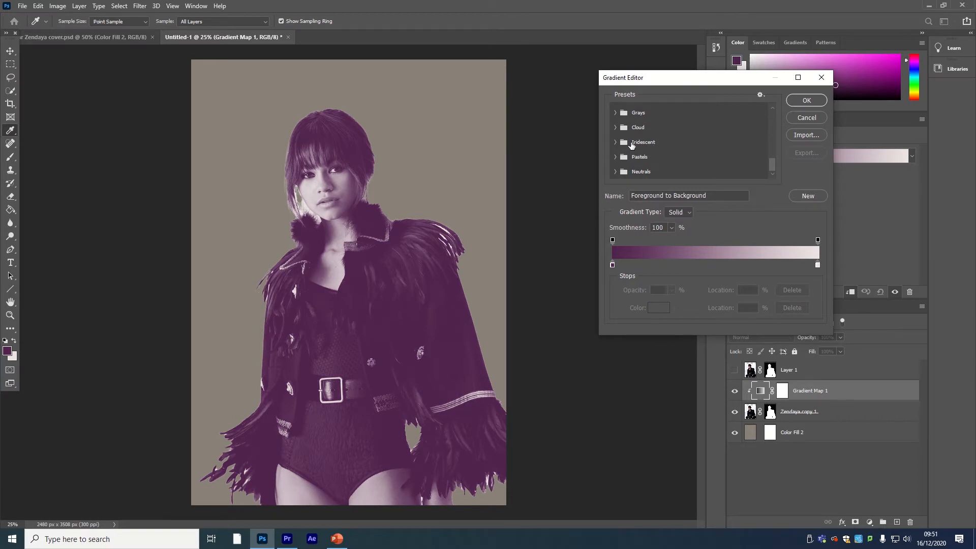
pyautogui.click(616, 157)
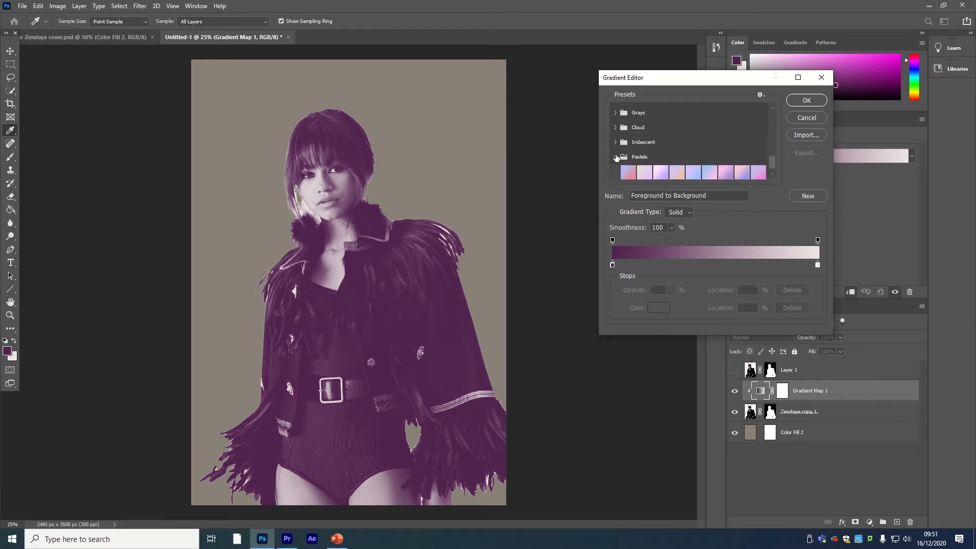
pyautogui.scroll(-1, 662, 175)
pyautogui.click(660, 158)
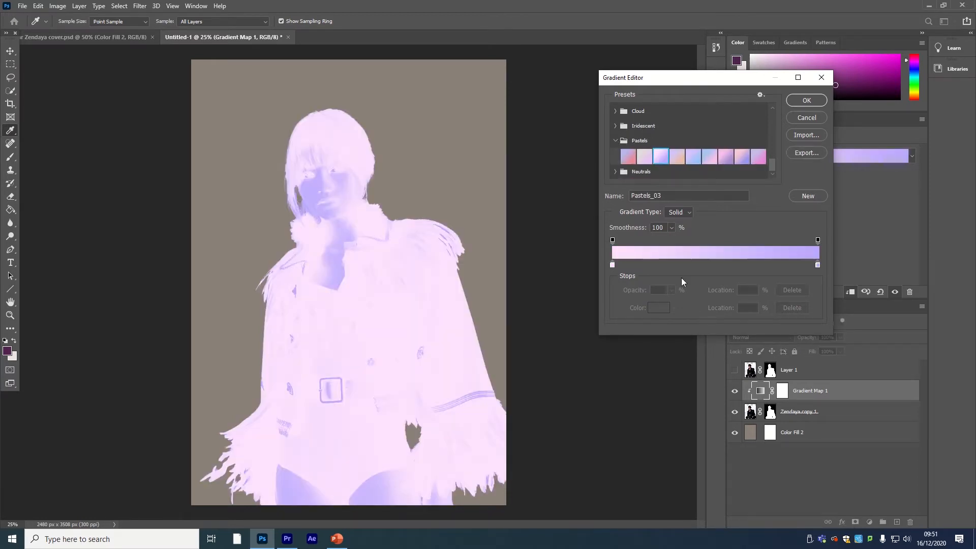
pyautogui.click(667, 265)
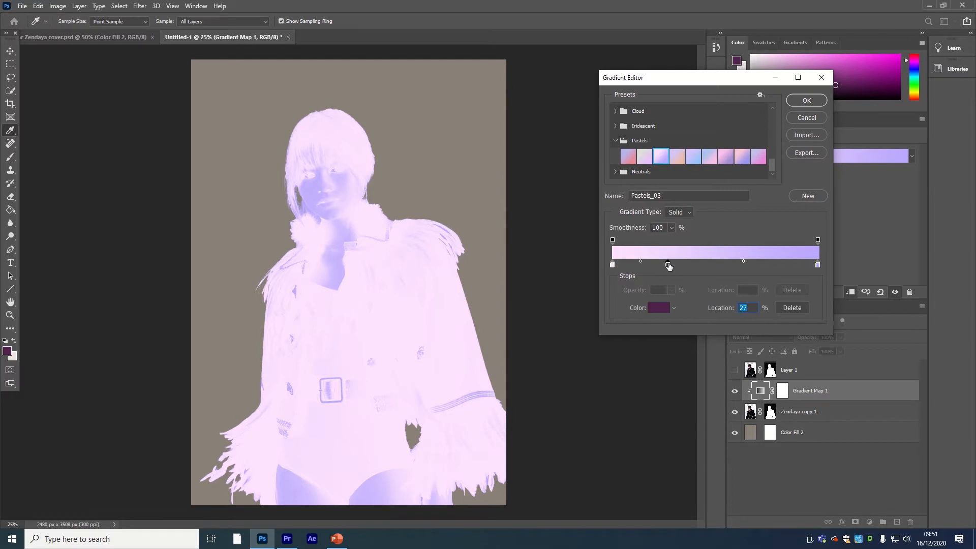
pyautogui.click(760, 264)
pyautogui.moveTo(668, 265); pyautogui.dragTo(632, 264)
pyautogui.doubleClick(632, 265)
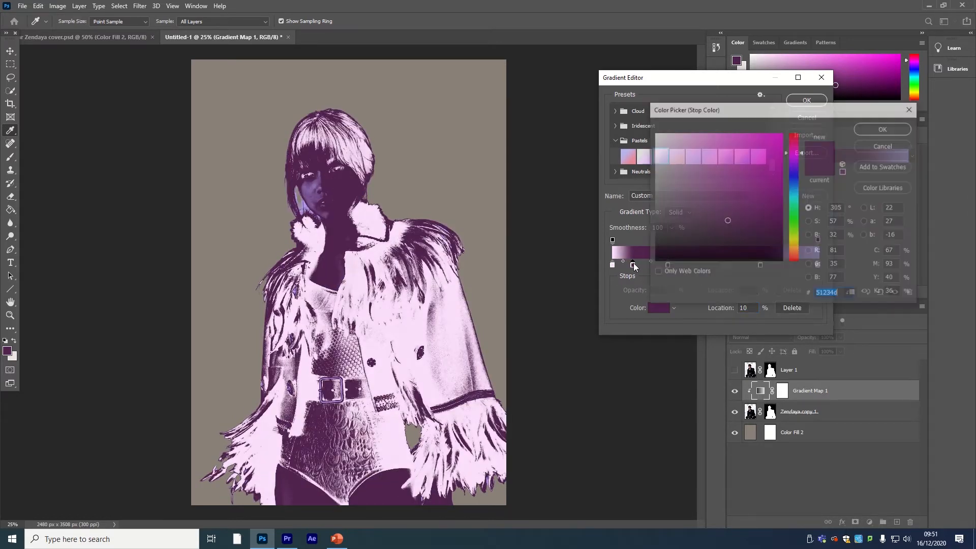
pyautogui.moveTo(713, 205); pyautogui.dragTo(681, 193)
pyautogui.click(796, 171)
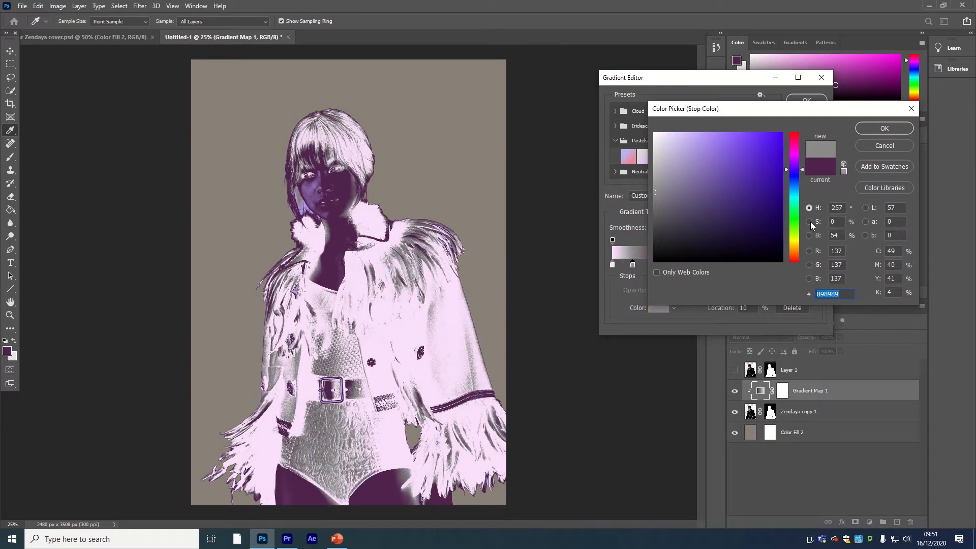
pyautogui.click(885, 145)
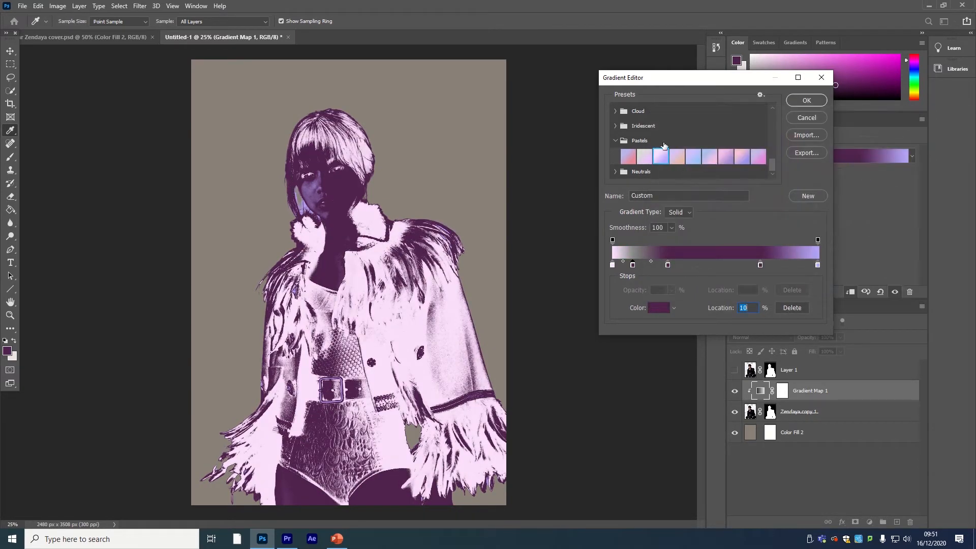
pyautogui.scroll(1, 648, 153)
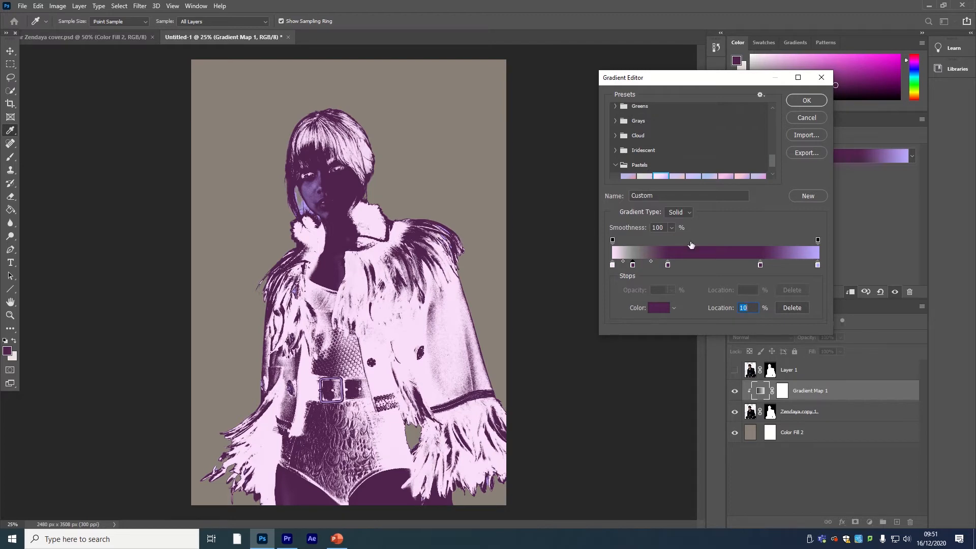
pyautogui.click(807, 116)
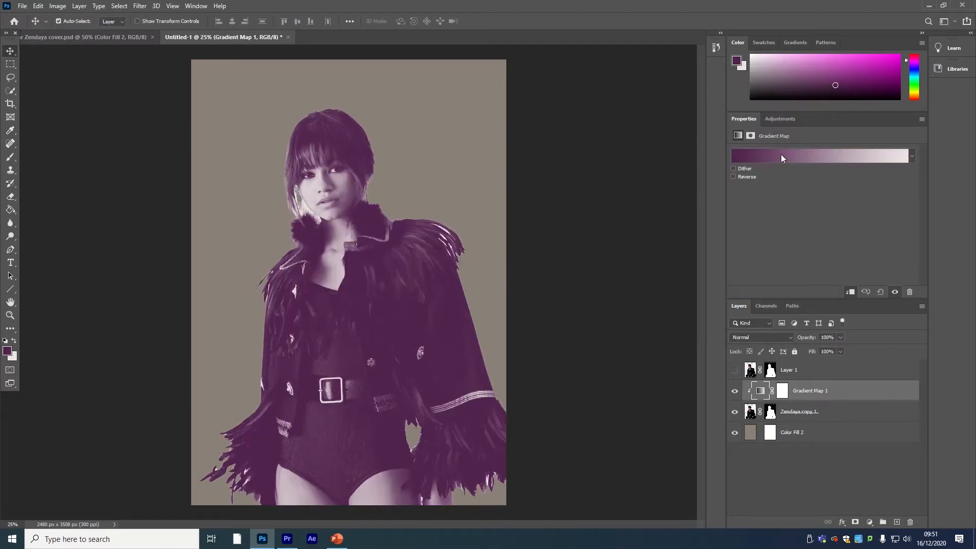
# Edit the Gradient Map's gradient, adding two dark purple color stops near its dark end, the second at 18%.
pyautogui.click(787, 158)
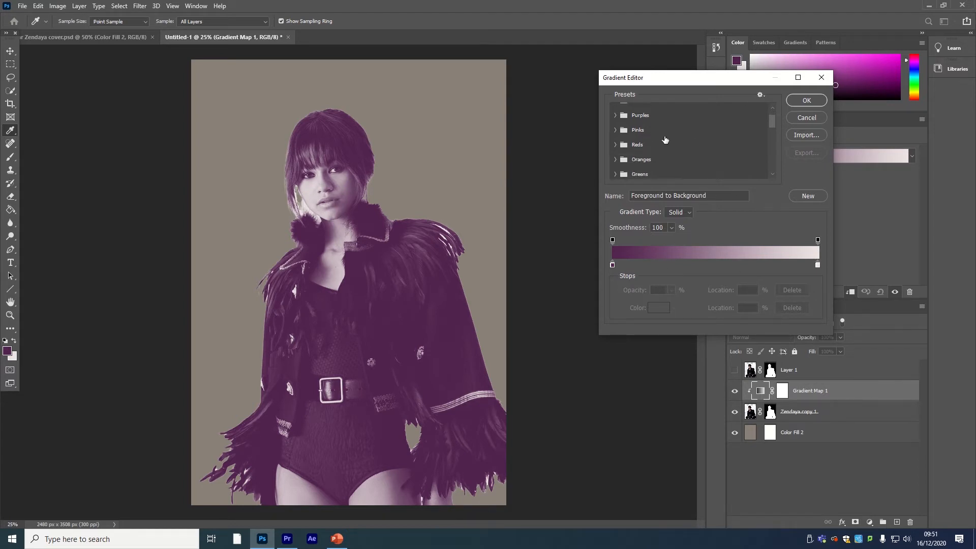
pyautogui.scroll(-1, 636, 142)
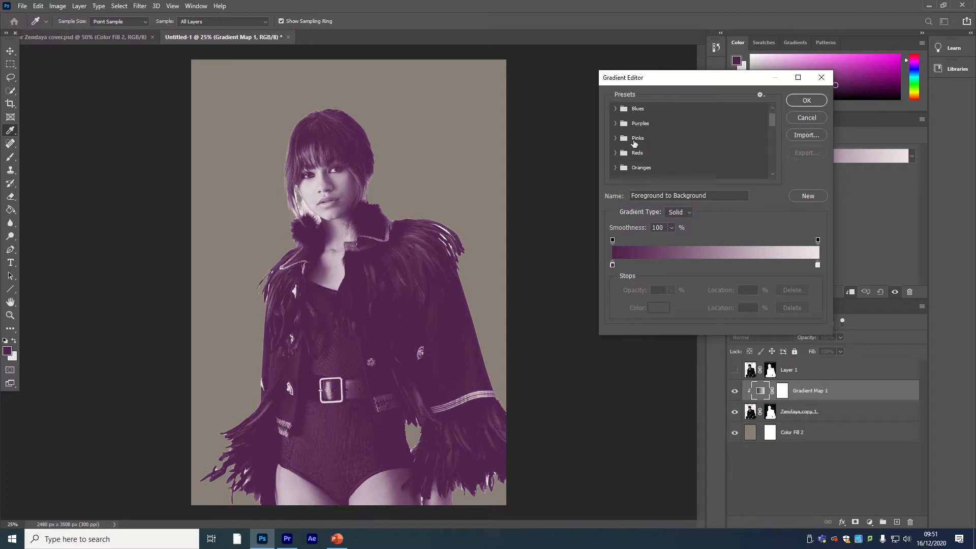
pyautogui.scroll(-5, 636, 147)
pyautogui.scroll(6, 642, 145)
pyautogui.scroll(2, 689, 154)
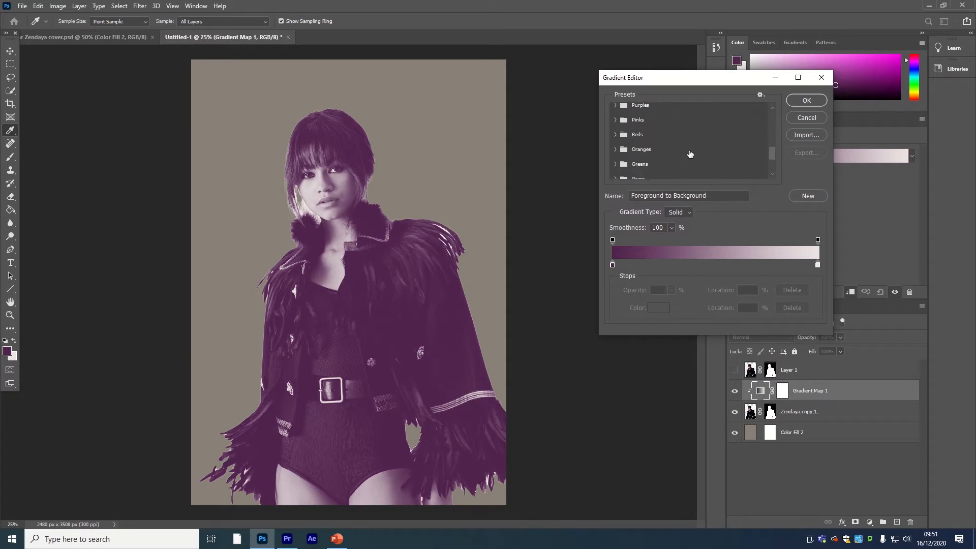
pyautogui.scroll(-7, 689, 154)
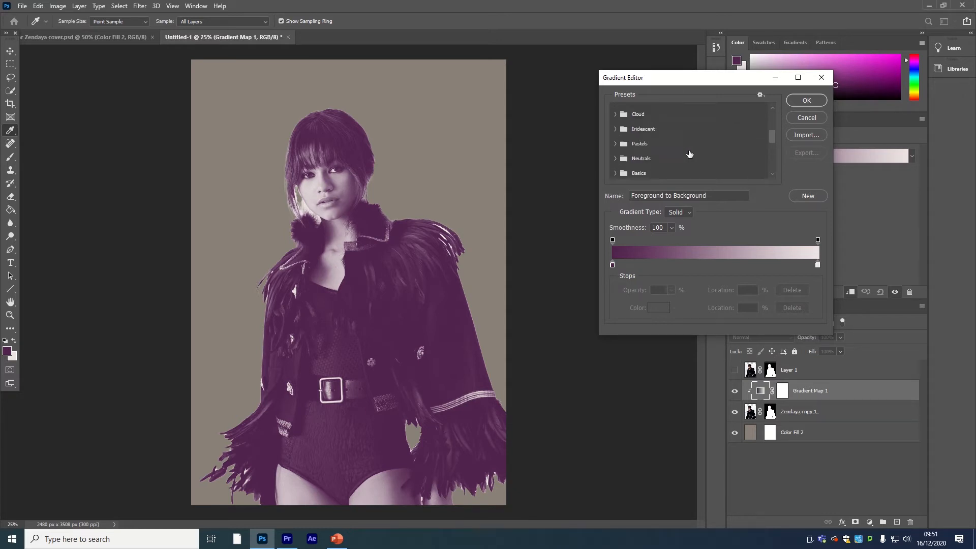
pyautogui.moveTo(612, 264)
pyautogui.mouseDown()
pyautogui.moveTo(634, 270)
pyautogui.moveTo(614, 269)
pyautogui.mouseUp()
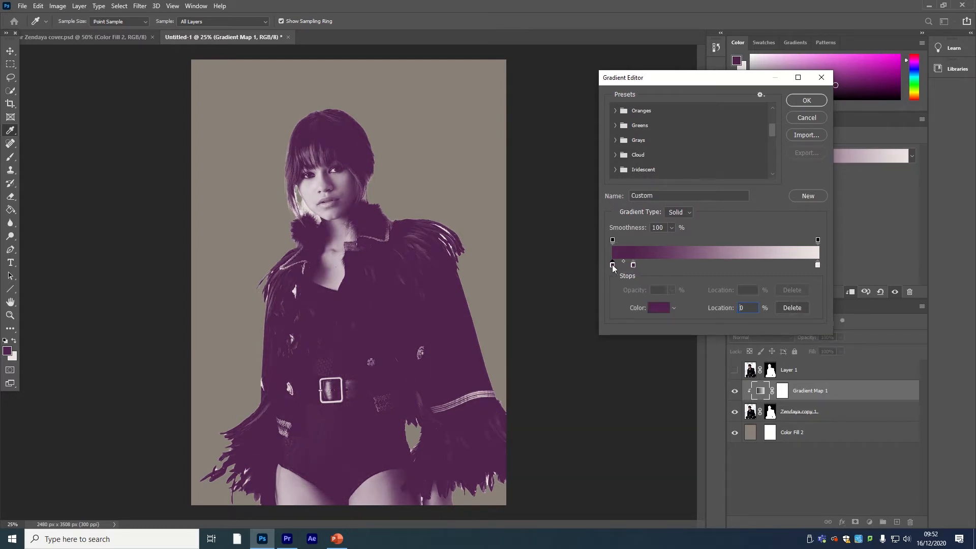
pyautogui.click(649, 265)
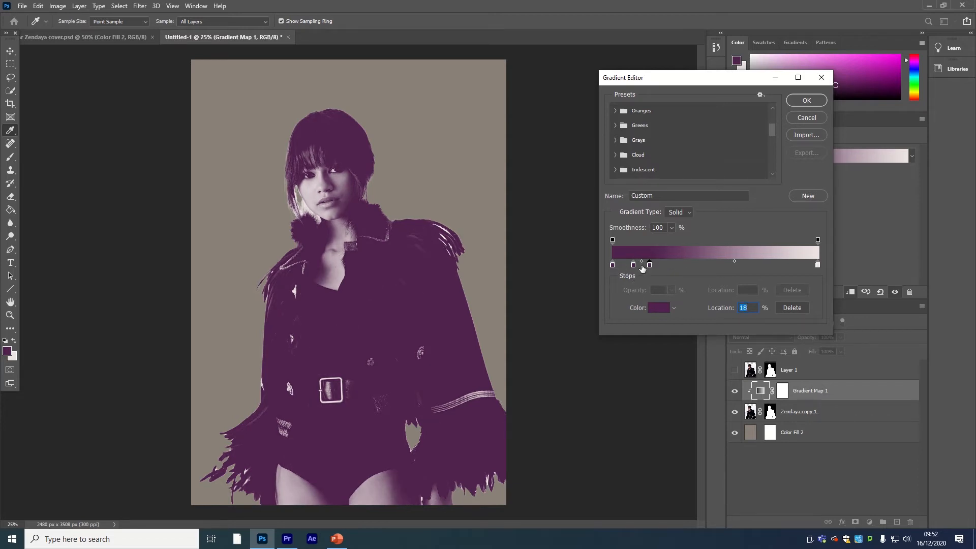
# Set the color of the gradient's starting stop at 0% to black (#000000).
pyautogui.click(612, 266)
pyautogui.click(659, 308)
pyautogui.moveTo(671, 249); pyautogui.dragTo(652, 268)
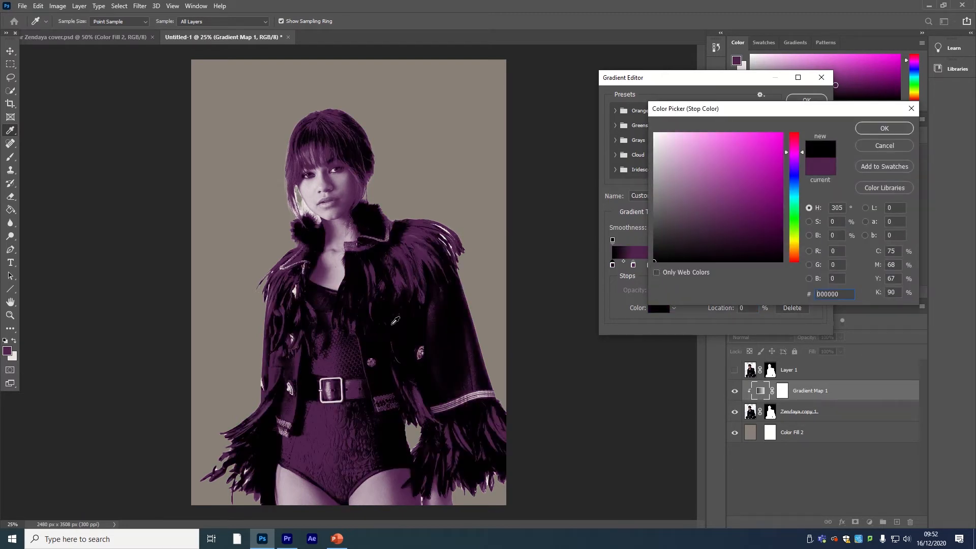
pyautogui.click(885, 128)
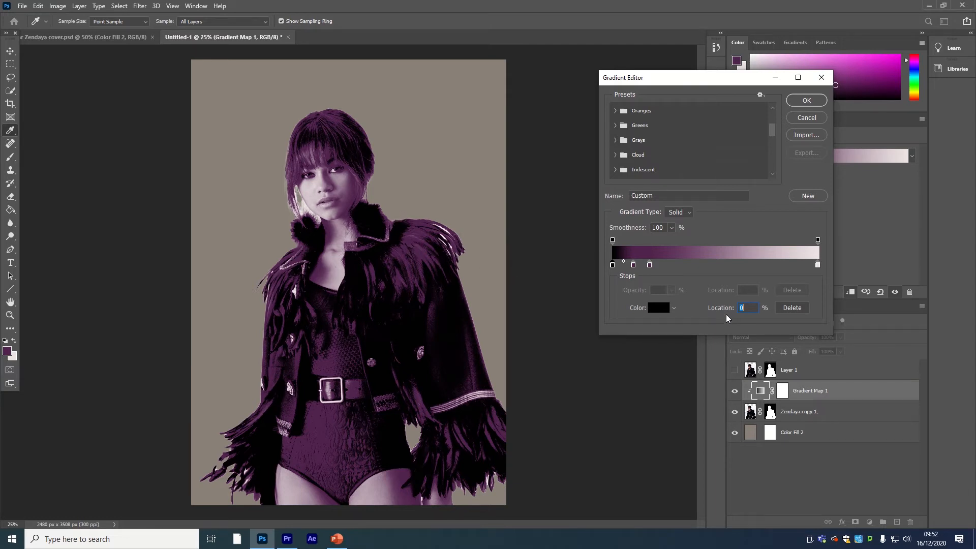
# Spread the purple stops further apart, add a stop between them at 18%, and recolor it dark navy blue.
pyautogui.moveTo(650, 265); pyautogui.dragTo(626, 265)
pyautogui.click(650, 265)
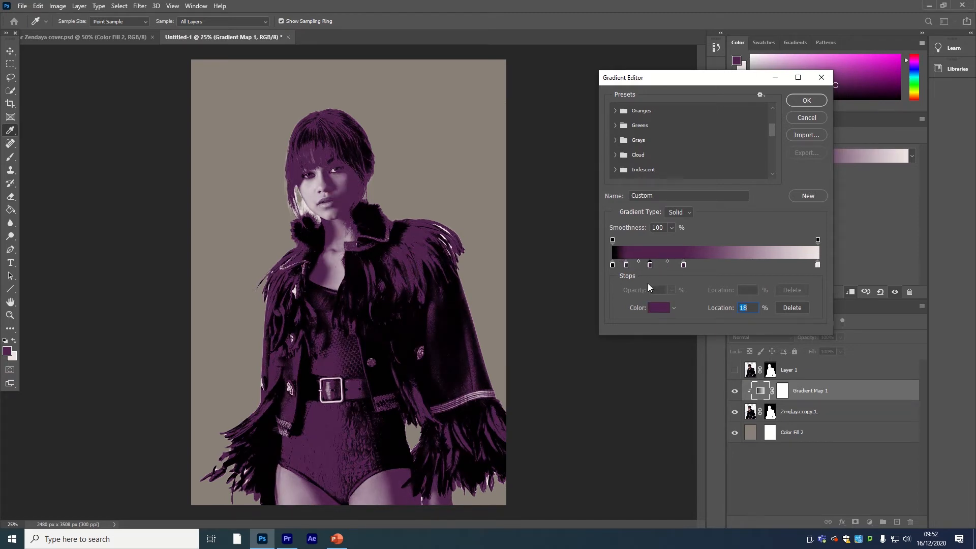
pyautogui.click(654, 309)
pyautogui.moveTo(737, 201); pyautogui.dragTo(727, 227)
pyautogui.click(797, 181)
pyautogui.moveTo(797, 181); pyautogui.dragTo(794, 177)
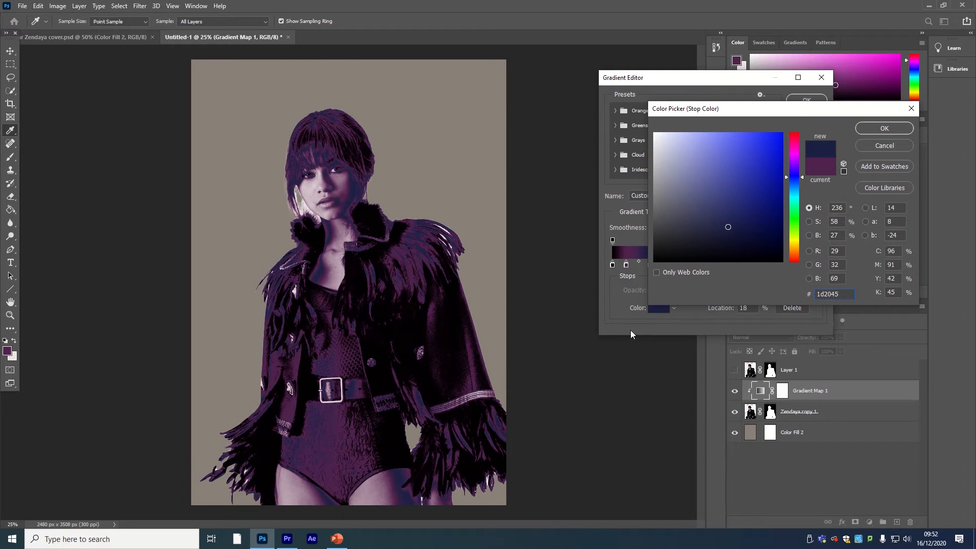
pyautogui.moveTo(731, 226)
pyautogui.mouseDown()
pyautogui.moveTo(743, 205)
pyautogui.moveTo(730, 218)
pyautogui.moveTo(699, 209)
pyautogui.moveTo(690, 239)
pyautogui.moveTo(737, 227)
pyautogui.mouseUp()
pyautogui.click(872, 131)
# Add a gradient color stop at 48% and recolor it muted blue (#5f64a2).
pyautogui.click(709, 265)
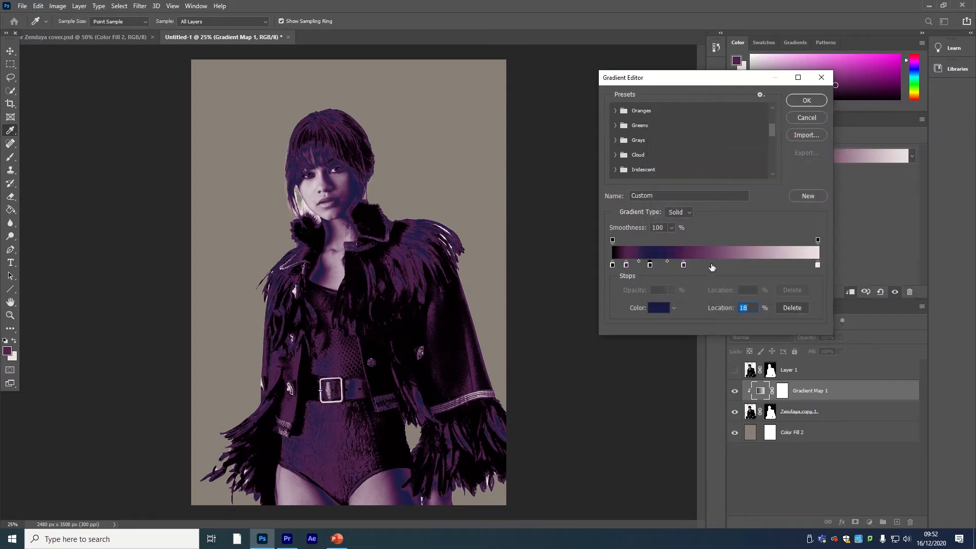
pyautogui.click(659, 307)
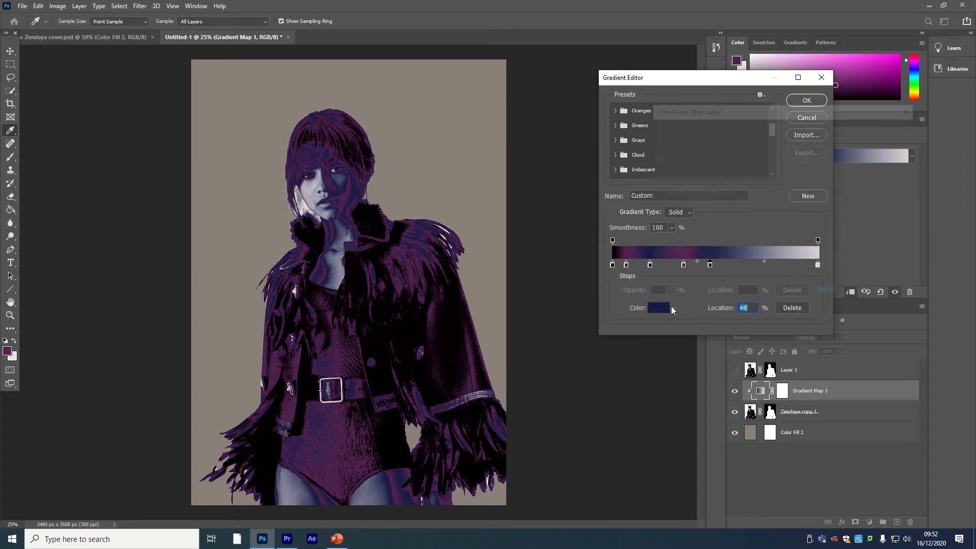
pyautogui.moveTo(732, 193); pyautogui.dragTo(707, 180)
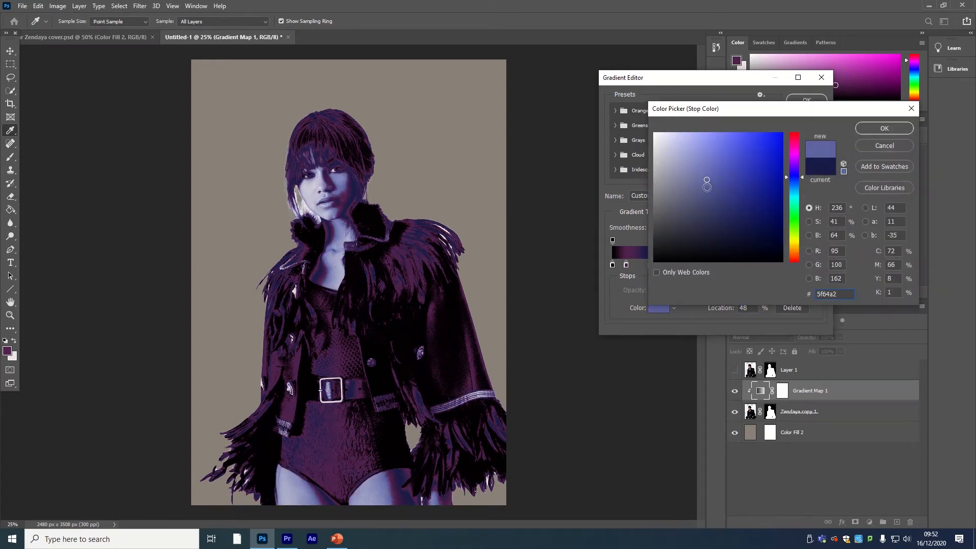
pyautogui.moveTo(761, 110); pyautogui.dragTo(716, 315)
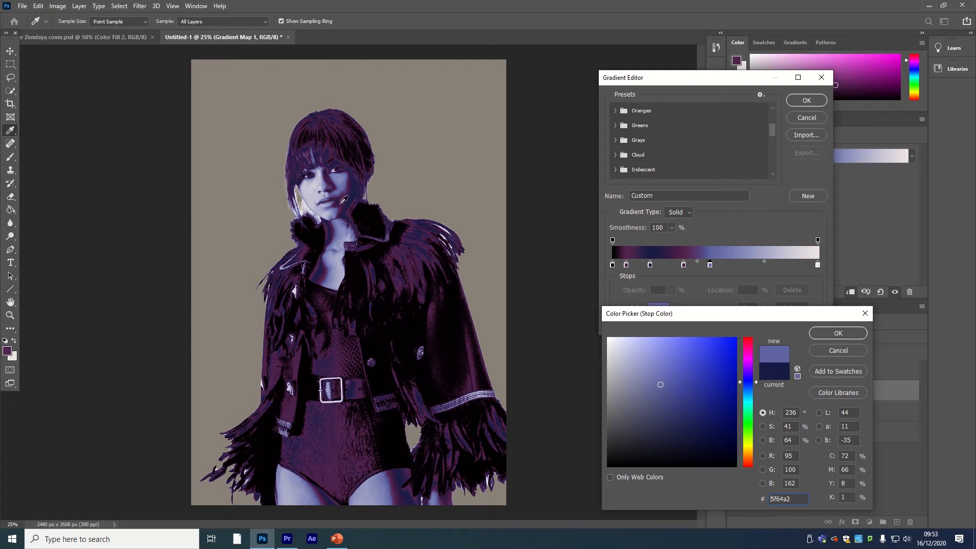
pyautogui.click(820, 335)
# Add a color stop at 65% and recolor it light periwinkle blue (#8c93eb).
pyautogui.click(745, 264)
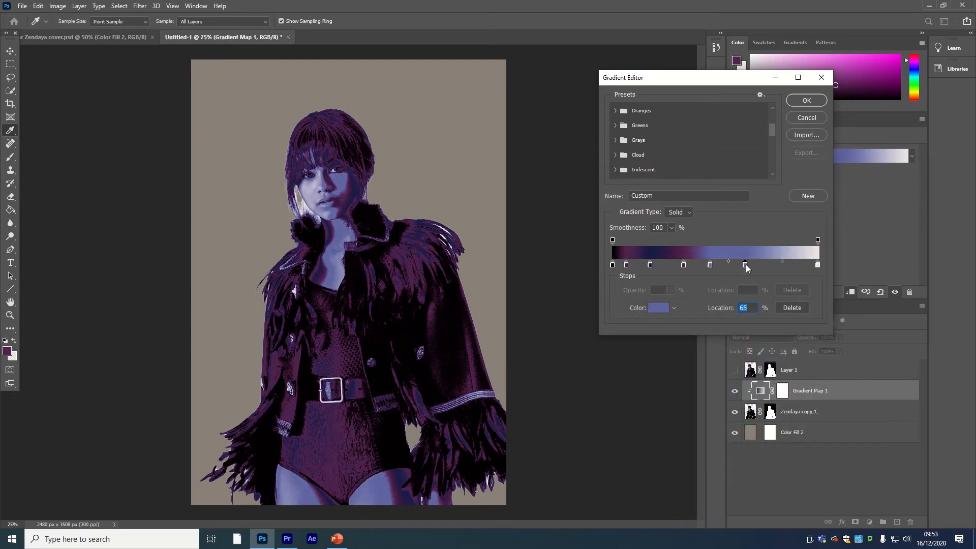
pyautogui.click(658, 308)
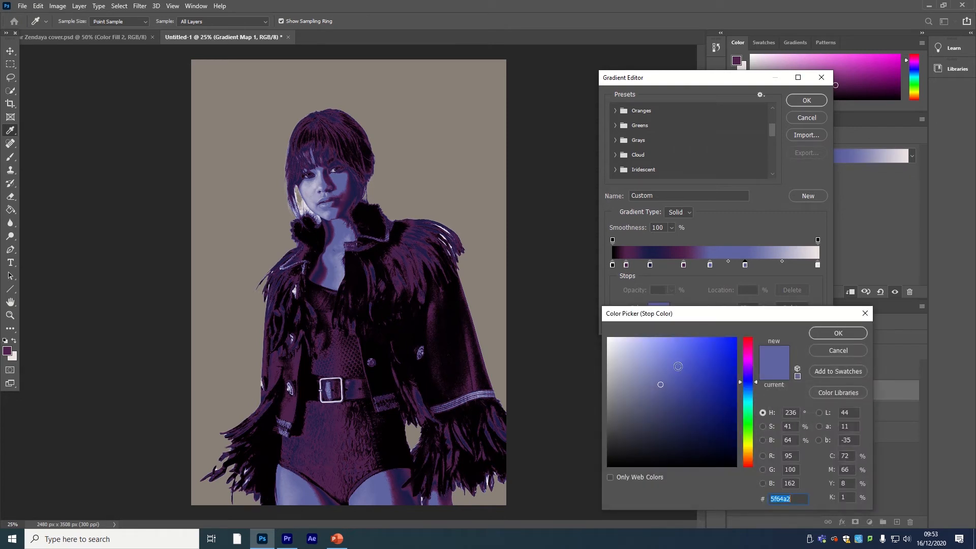
pyautogui.click(659, 348)
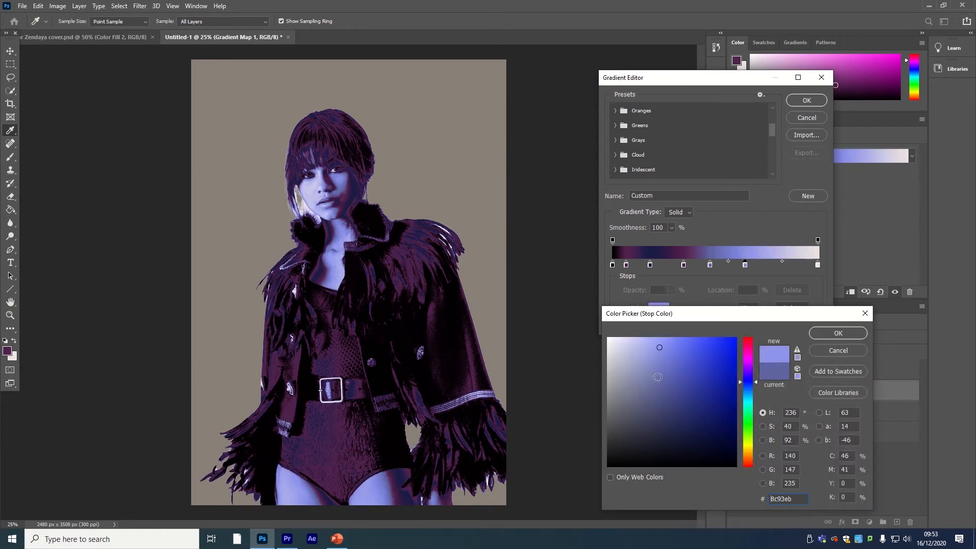
pyautogui.click(838, 333)
# Add a color stop at 81%, try other hues on it, and set its color to pale blue (#adb5f1).
pyautogui.click(778, 264)
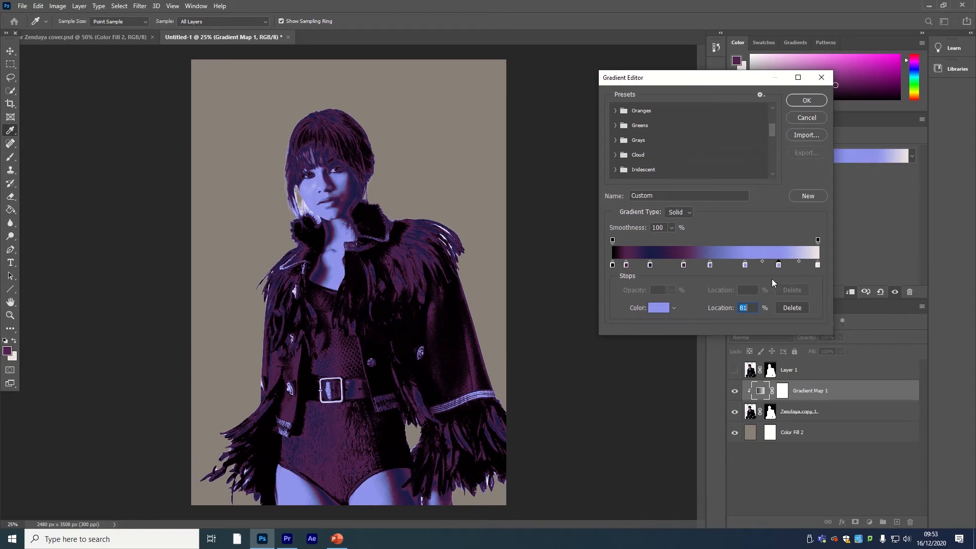
pyautogui.click(659, 307)
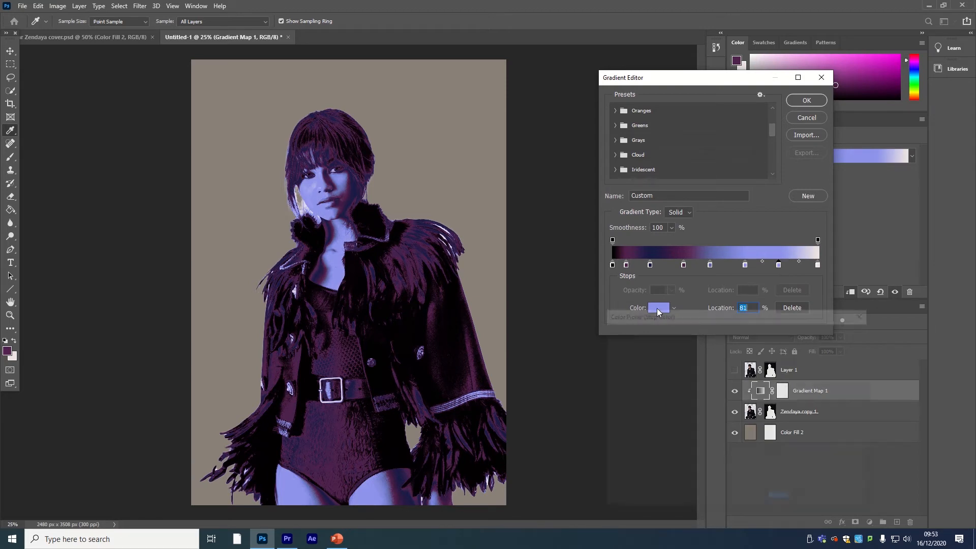
pyautogui.moveTo(753, 375); pyautogui.dragTo(753, 366)
pyautogui.click(694, 416)
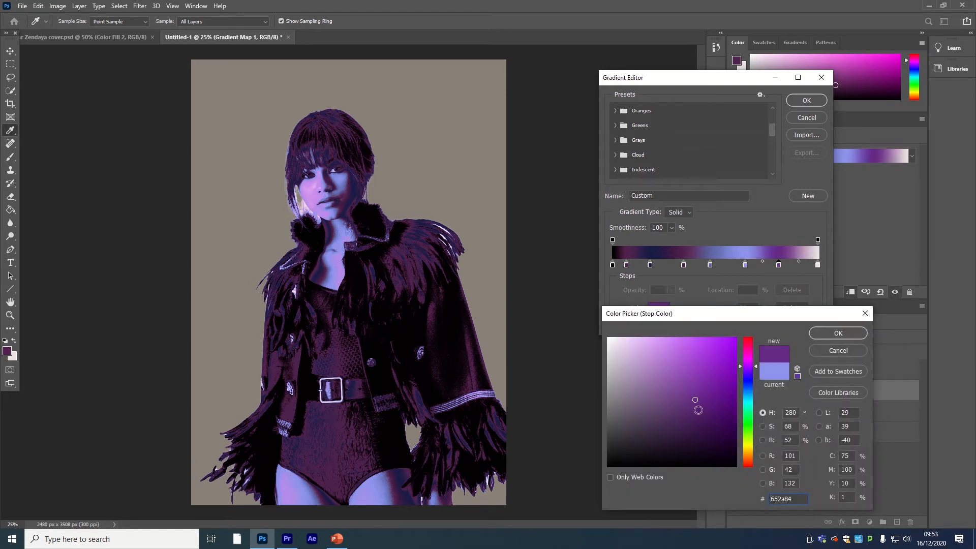
pyautogui.moveTo(668, 436)
pyautogui.mouseDown()
pyautogui.moveTo(600, 435)
pyautogui.moveTo(675, 347)
pyautogui.mouseUp()
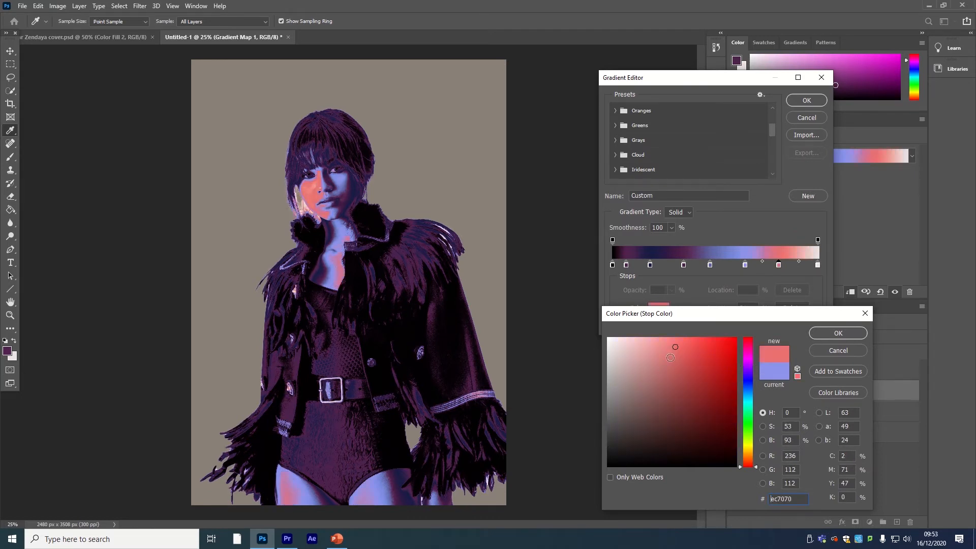
pyautogui.click(748, 386)
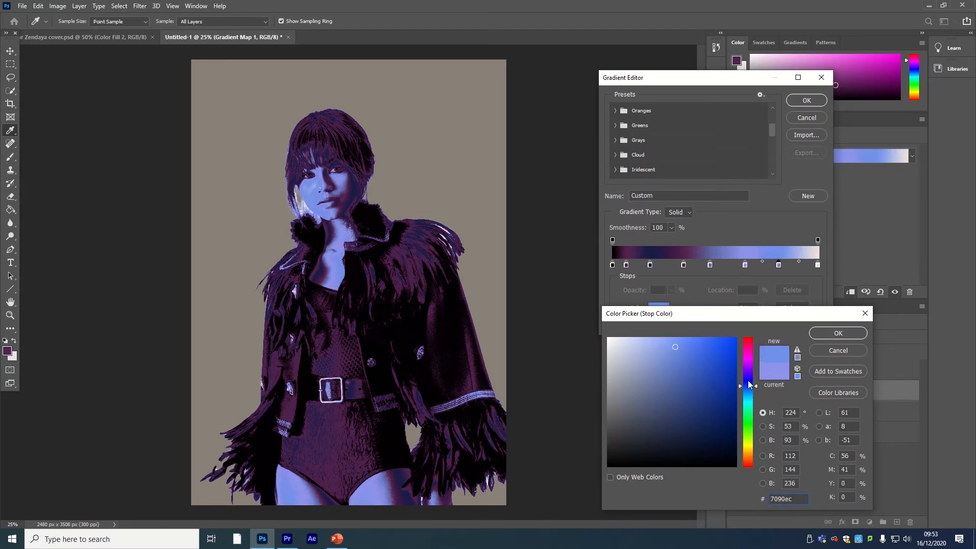
pyautogui.moveTo(749, 387); pyautogui.dragTo(643, 344)
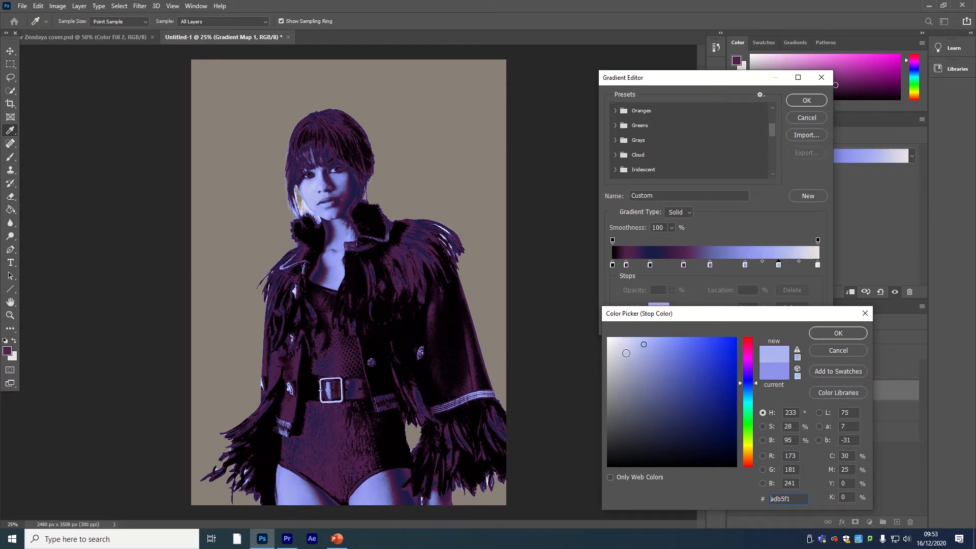
pyautogui.click(839, 333)
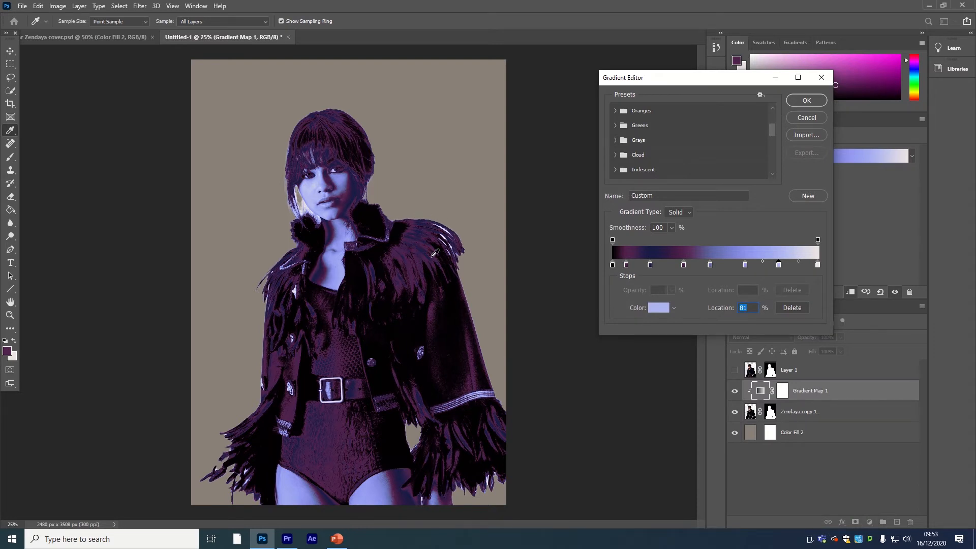
# Rearrange the gradient's middle stops with an extra navy stop among them, and open the color of the stop at 16%.
pyautogui.moveTo(710, 265); pyautogui.dragTo(665, 267)
pyautogui.click(645, 266)
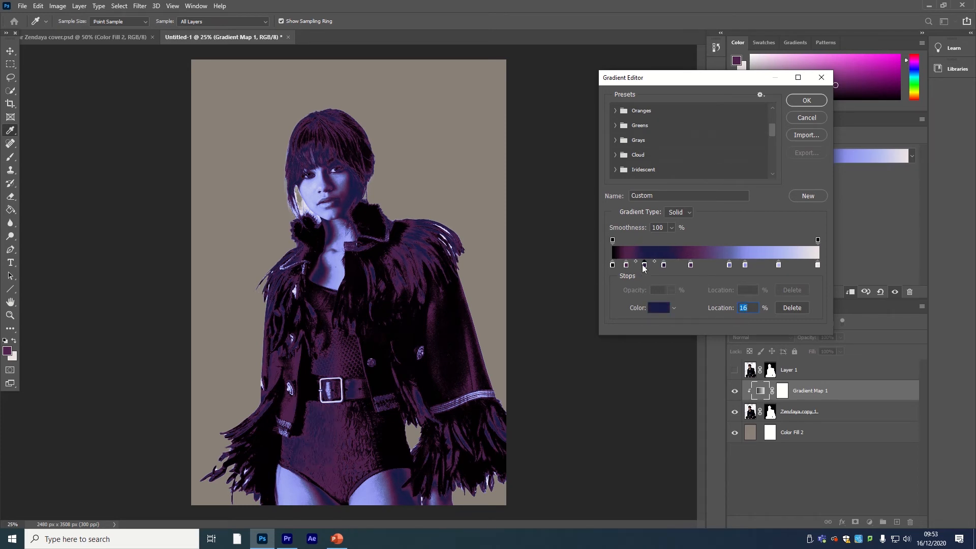
pyautogui.click(653, 305)
# Try bright blue, dark blue, violet and crimson shades on the stop at 16%.
pyautogui.click(723, 356)
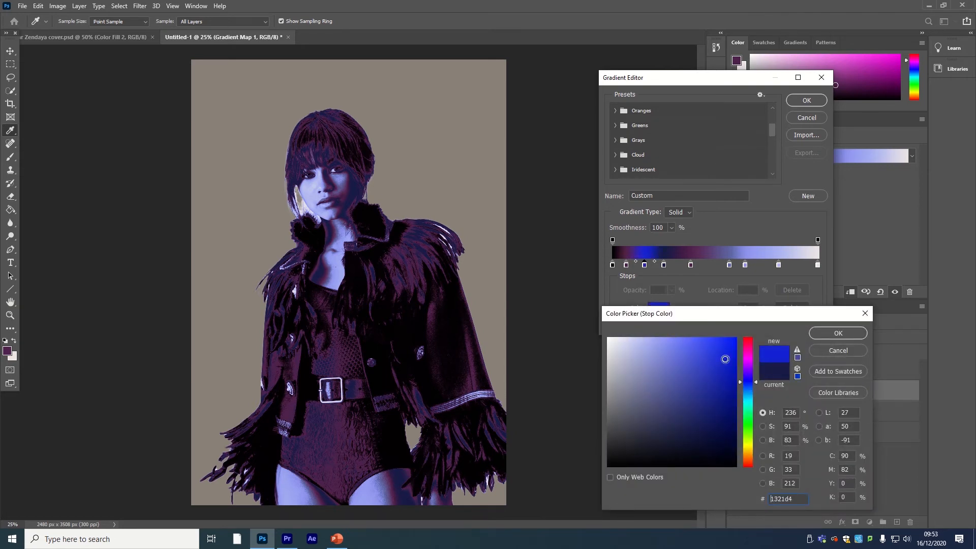
pyautogui.moveTo(724, 356)
pyautogui.mouseDown()
pyautogui.moveTo(687, 361)
pyautogui.moveTo(701, 376)
pyautogui.moveTo(701, 404)
pyautogui.mouseUp()
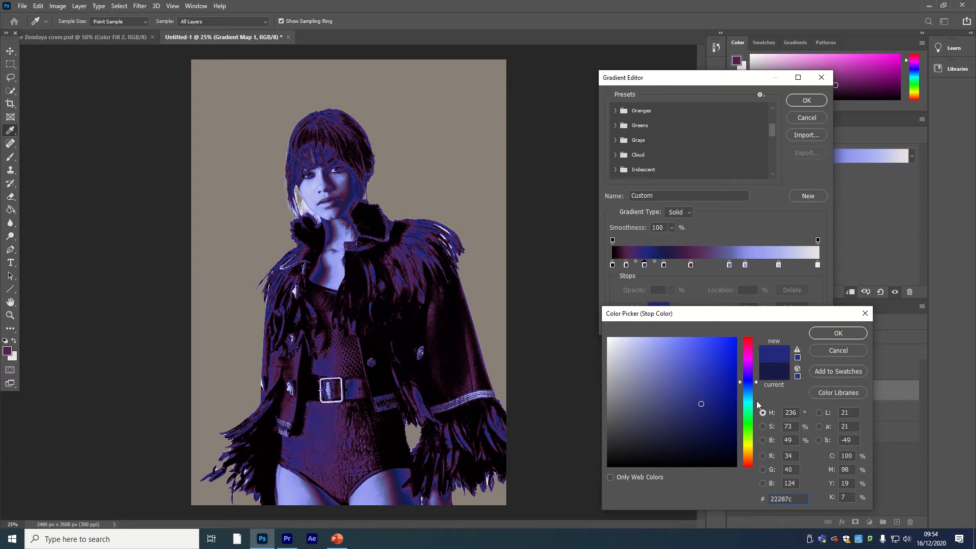
pyautogui.click(750, 371)
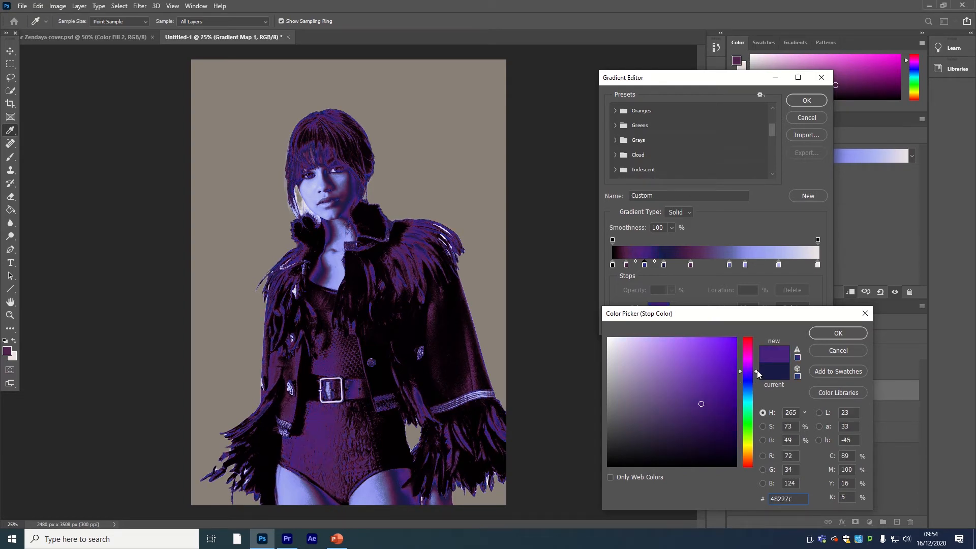
pyautogui.click(747, 343)
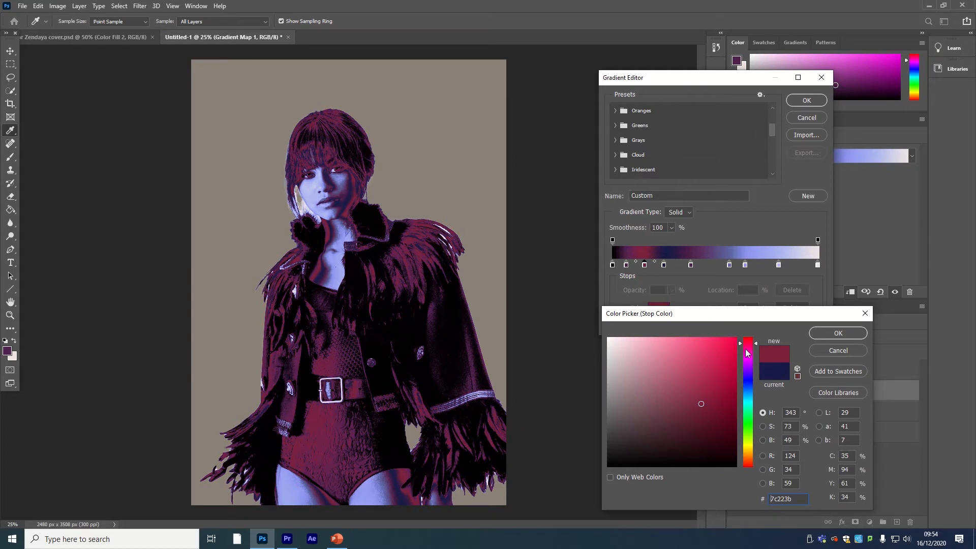
pyautogui.click(683, 406)
pyautogui.click(685, 414)
pyautogui.moveTo(687, 393); pyautogui.dragTo(687, 384)
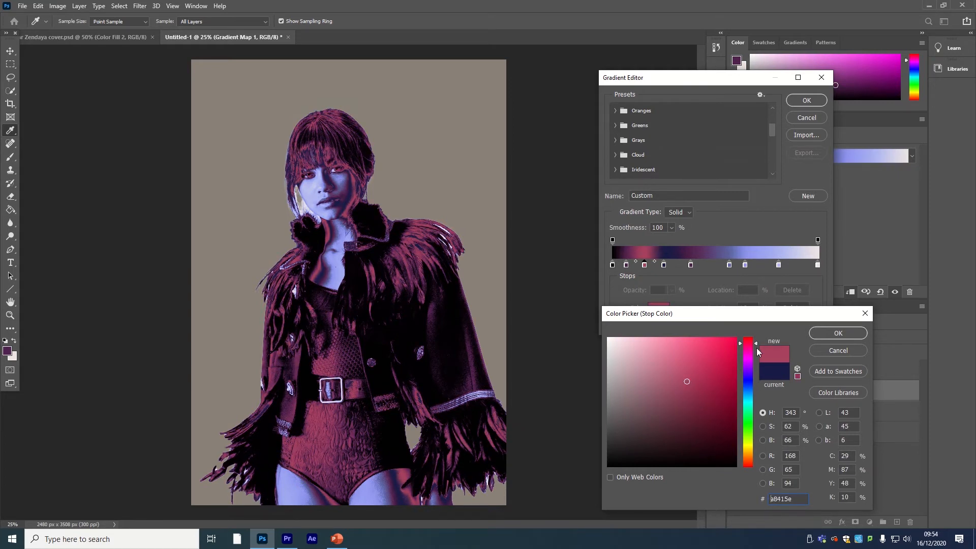
# Set the stop at 16% to a deep purple (#4d187b) and apply the finished gradient.
pyautogui.moveTo(756, 345); pyautogui.dragTo(757, 368)
pyautogui.moveTo(687, 381)
pyautogui.mouseDown()
pyautogui.moveTo(686, 360)
pyautogui.moveTo(687, 399)
pyautogui.moveTo(720, 414)
pyautogui.mouseUp()
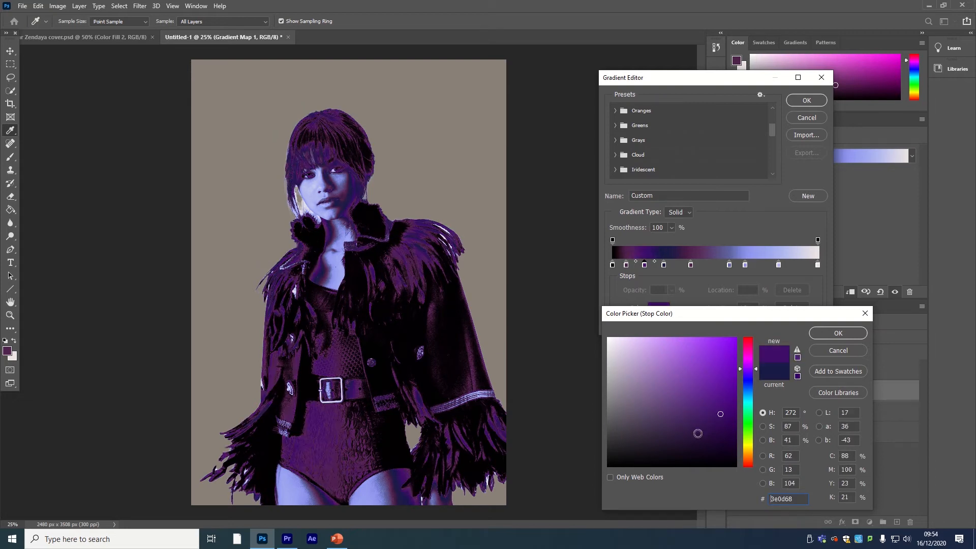
pyautogui.click(685, 438)
pyautogui.click(710, 411)
pyautogui.click(711, 404)
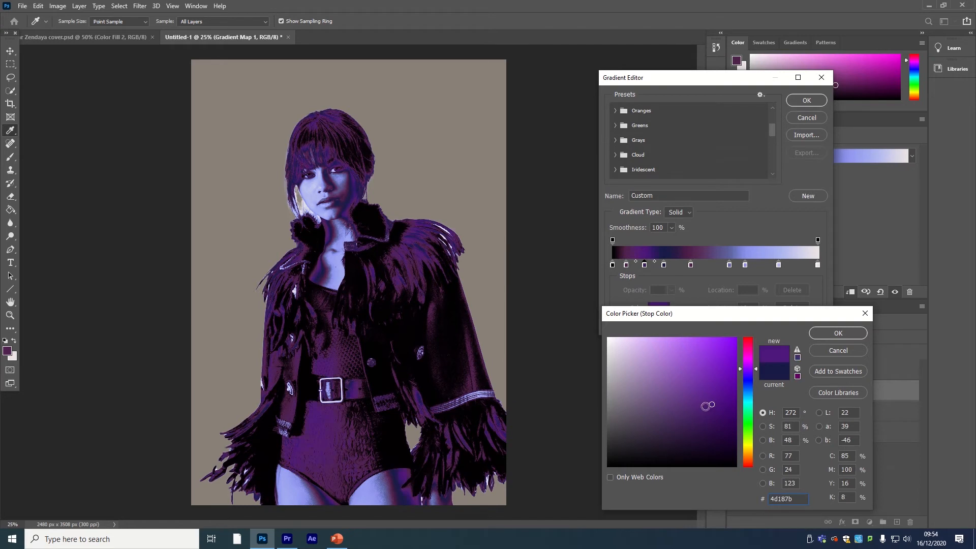
pyautogui.click(819, 333)
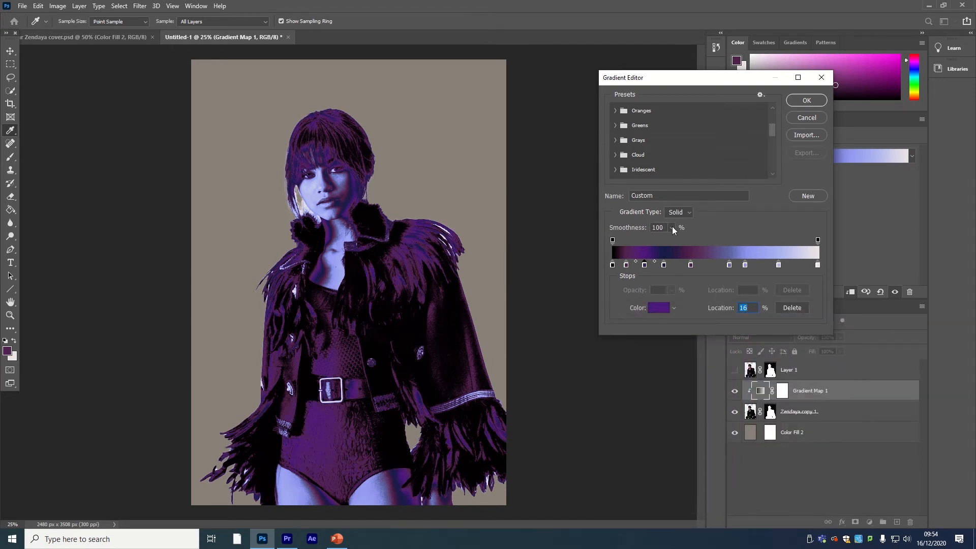
pyautogui.click(809, 100)
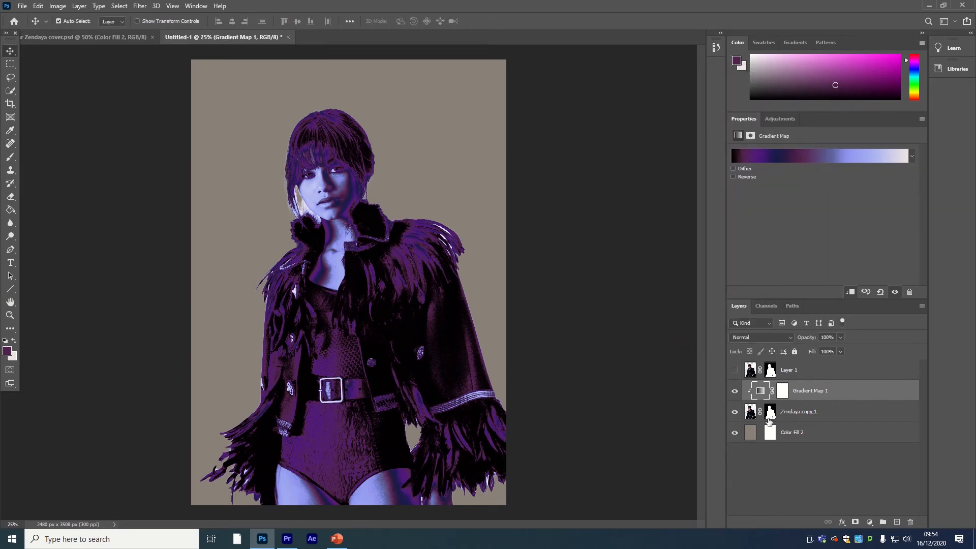
# Duplicate the Zendaya copy 1 layer, shift the upper figure upward on the canvas, and select the lower copy.
pyautogui.click(801, 413)
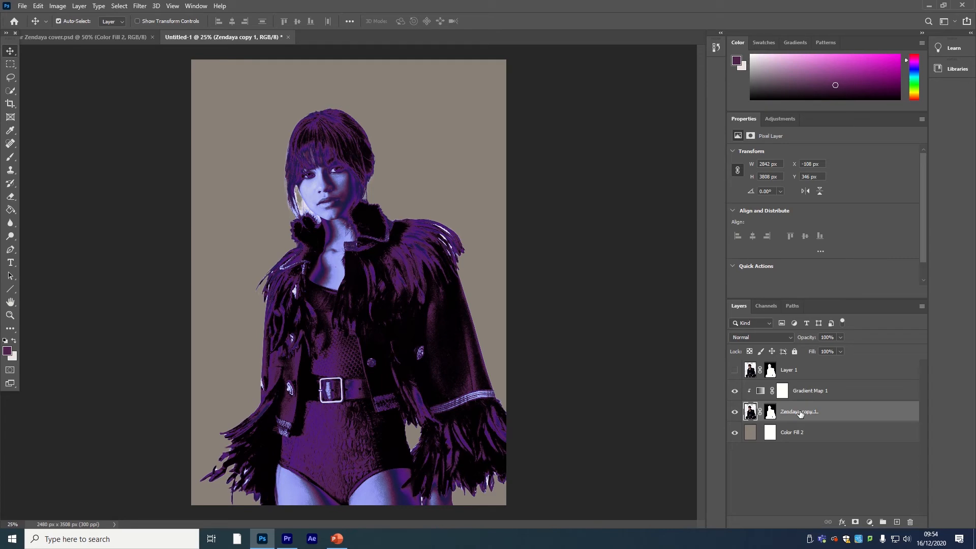
pyautogui.rightClick(857, 412)
pyautogui.click(889, 469)
pyautogui.moveTo(810, 426); pyautogui.dragTo(810, 427)
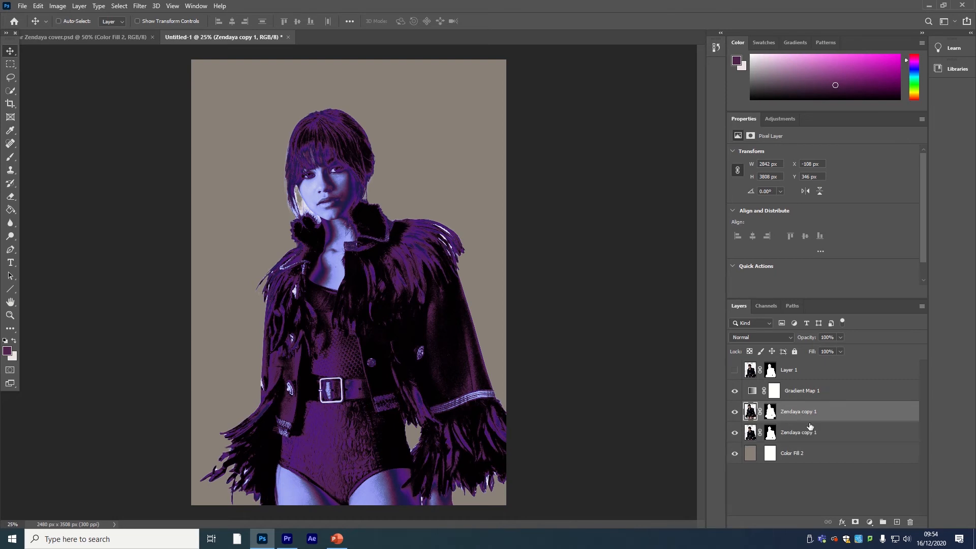
pyautogui.click(812, 438)
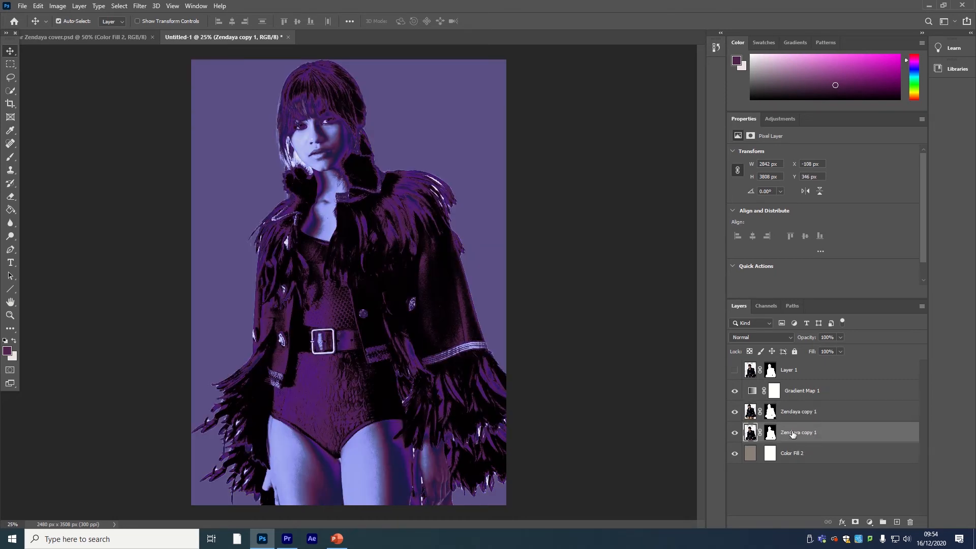
# Duplicate the Gradient Map 1 layer and place the copy between the two Zendaya copy 1 layers.
pyautogui.click(799, 395)
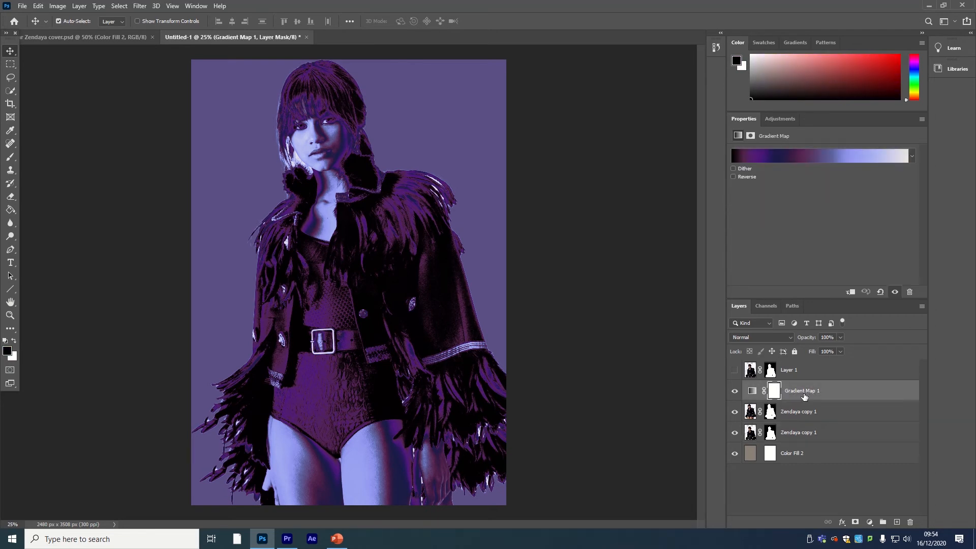
pyautogui.hotkey('ctrl', 'j')
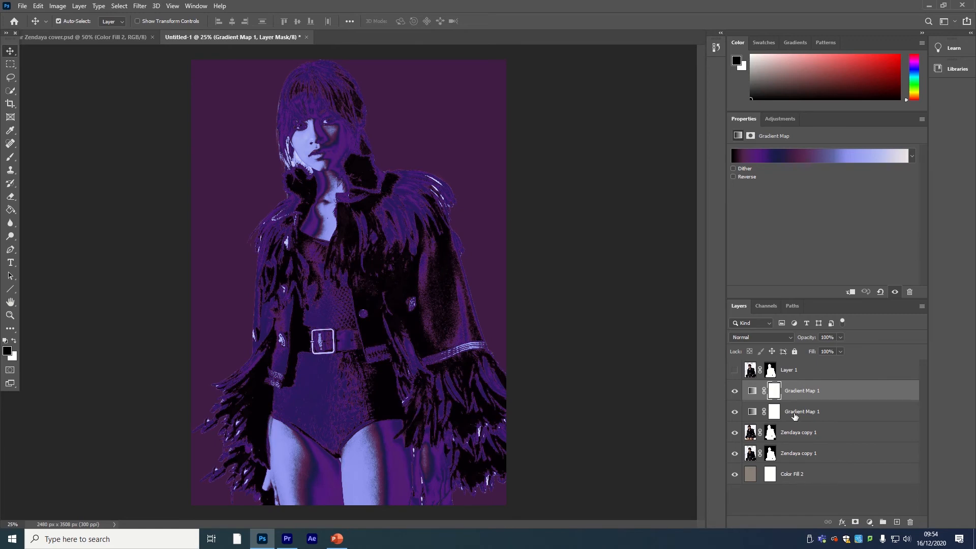
pyautogui.moveTo(800, 450); pyautogui.dragTo(800, 445)
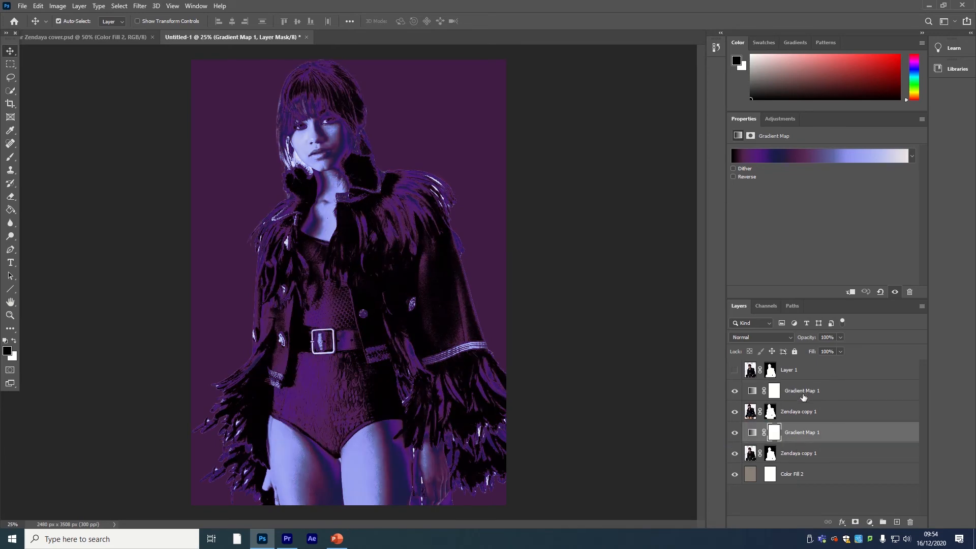
# Clip each Gradient Map 1 layer to the Zendaya copy 1 layer directly beneath it.
pyautogui.rightClick(803, 395)
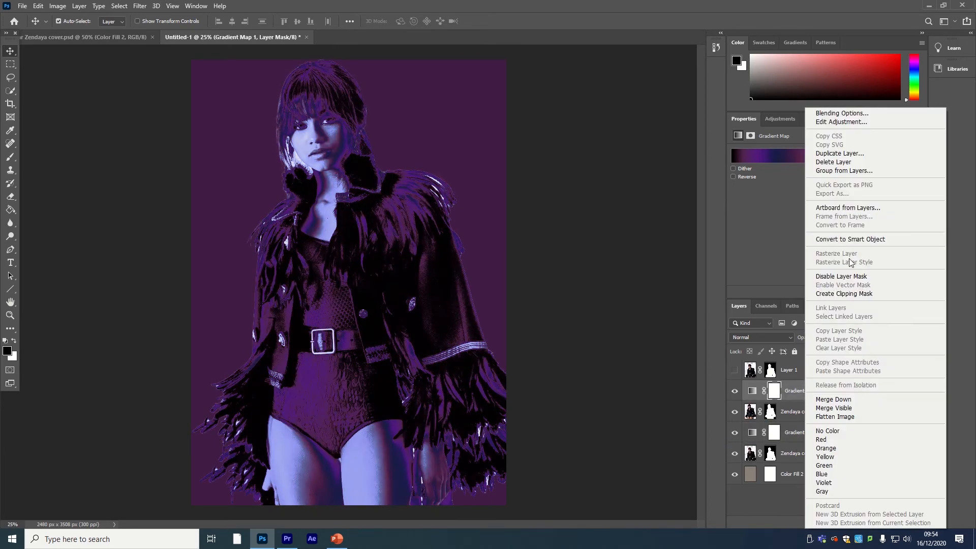
pyautogui.click(850, 293)
pyautogui.rightClick(818, 431)
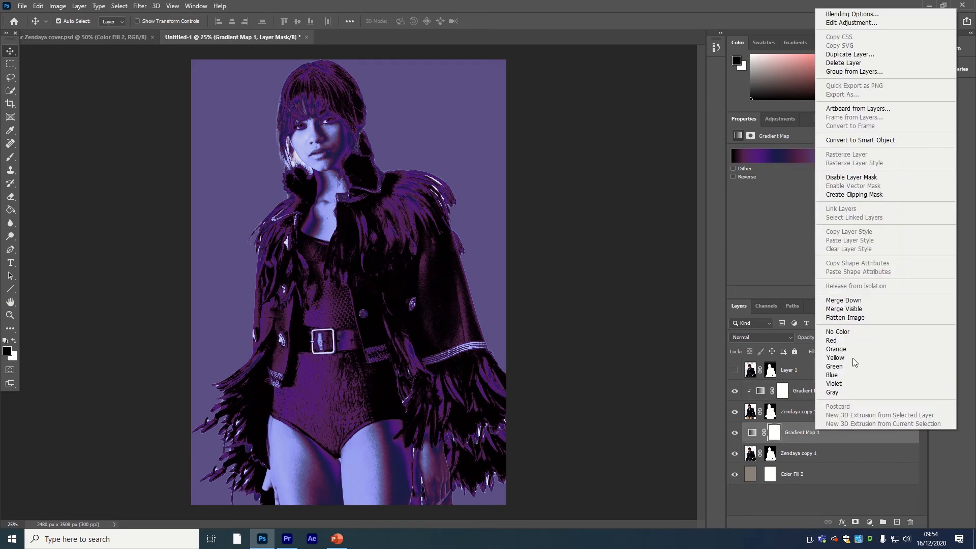
pyautogui.click(856, 197)
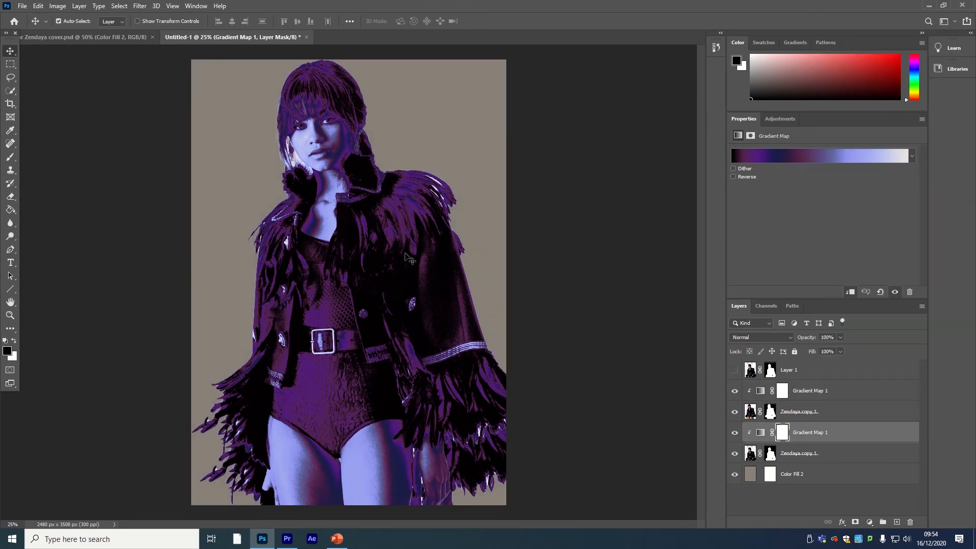
# Reposition the upper Zendaya copy 1 figure to about X 43 px, Y 348 px, and switch to the Zendaya cover.psd document.
pyautogui.moveTo(342, 206); pyautogui.dragTo(365, 186)
pyautogui.moveTo(366, 148); pyautogui.dragTo(399, 142)
pyautogui.moveTo(373, 276); pyautogui.dragTo(410, 254)
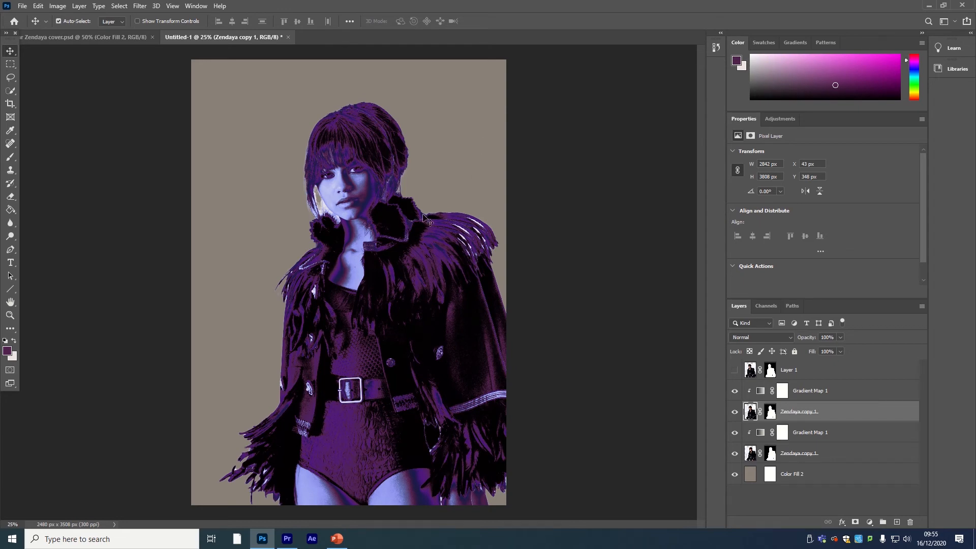
pyautogui.click(86, 37)
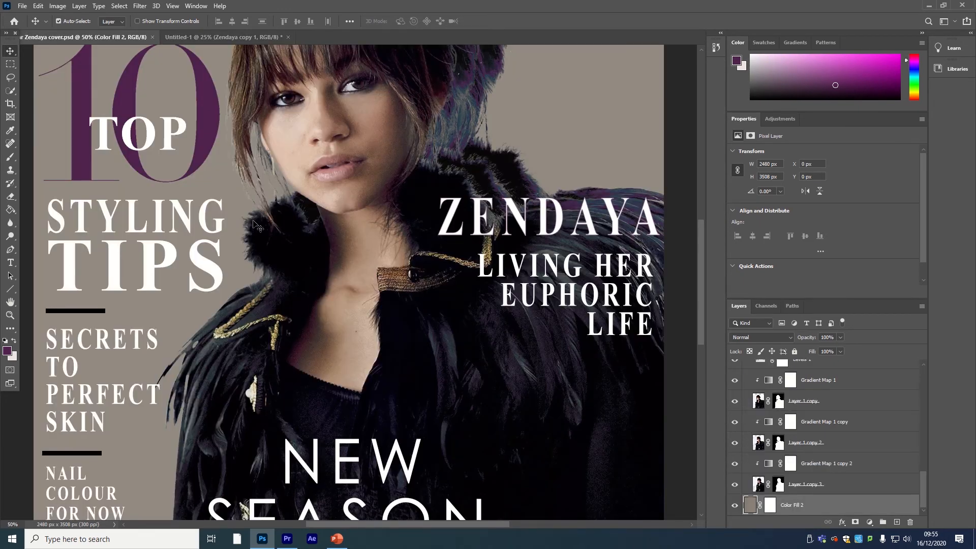
# Temporarily hide Layer 1 in Zendaya cover.psd to compare its gradient-mapped copies with the Untitled-1 composition.
pyautogui.hotkey('ctrl', '-')
pyautogui.hotkey('ctrl', '-')
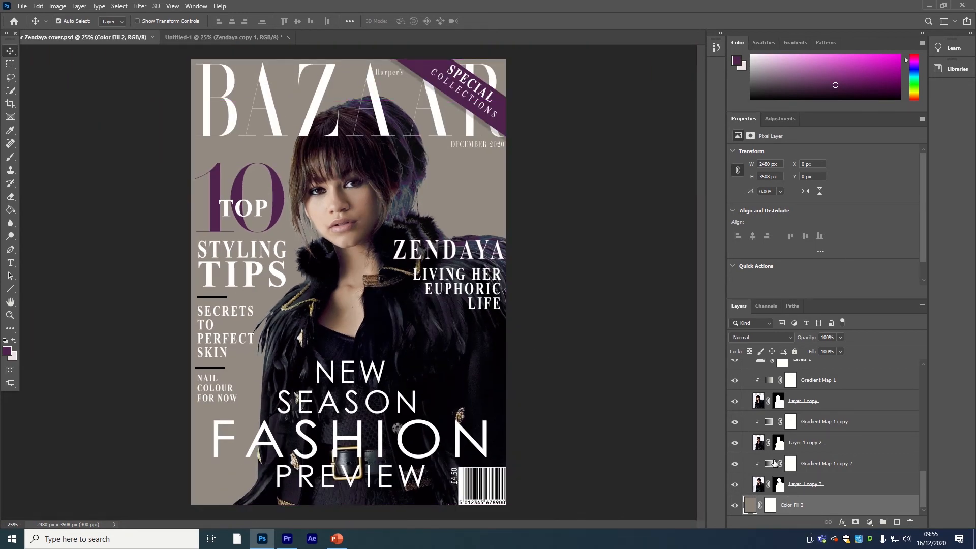
pyautogui.scroll(3, 785, 459)
pyautogui.click(734, 402)
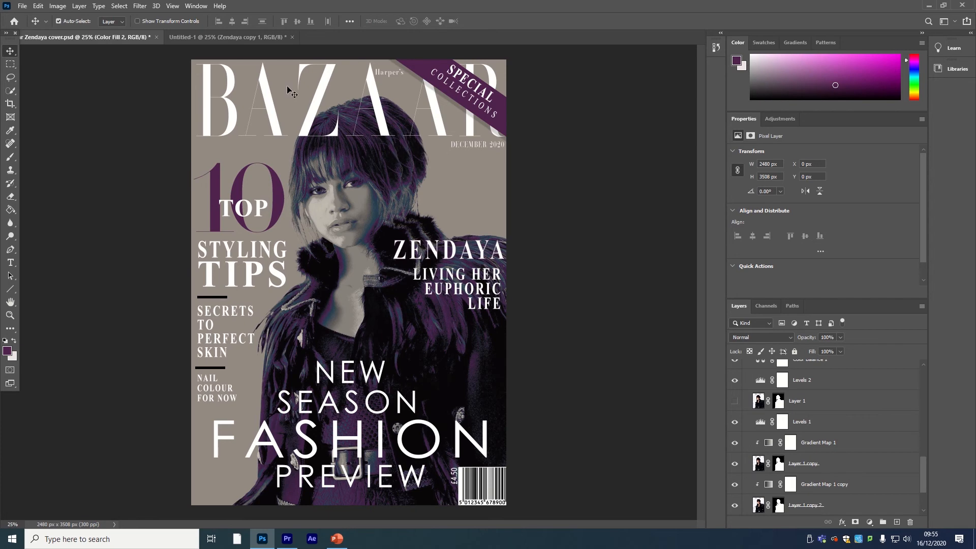
pyautogui.click(229, 38)
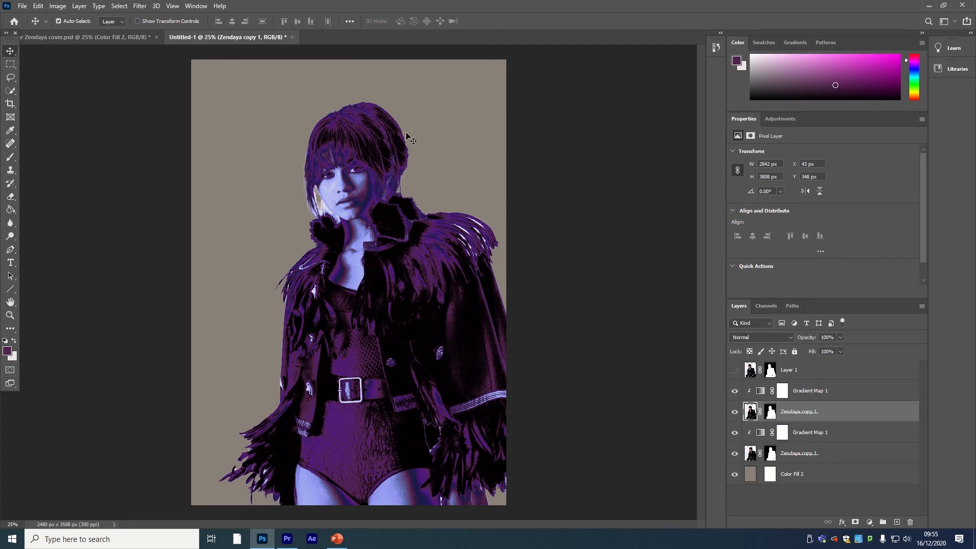
pyautogui.hotkey('ctrl', 'Tab')
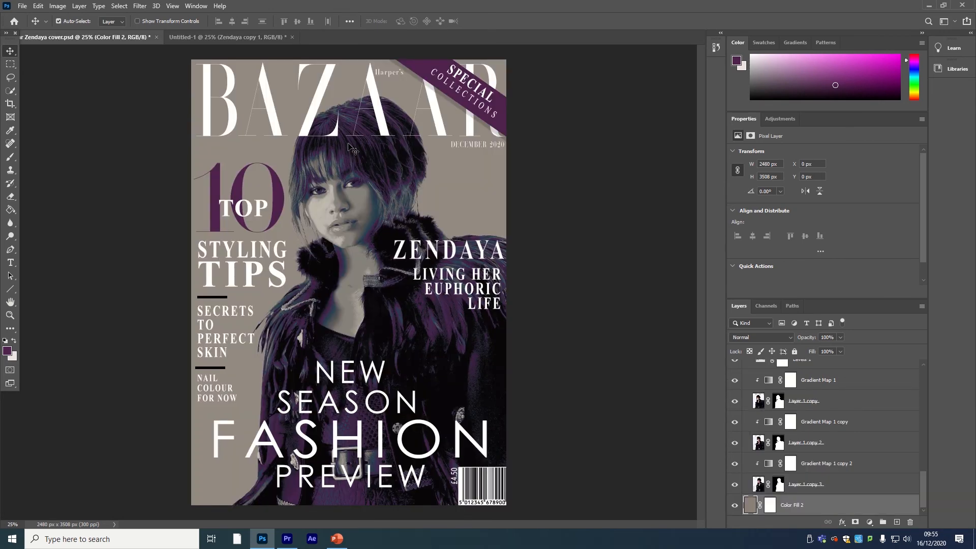
pyautogui.scroll(5, 782, 435)
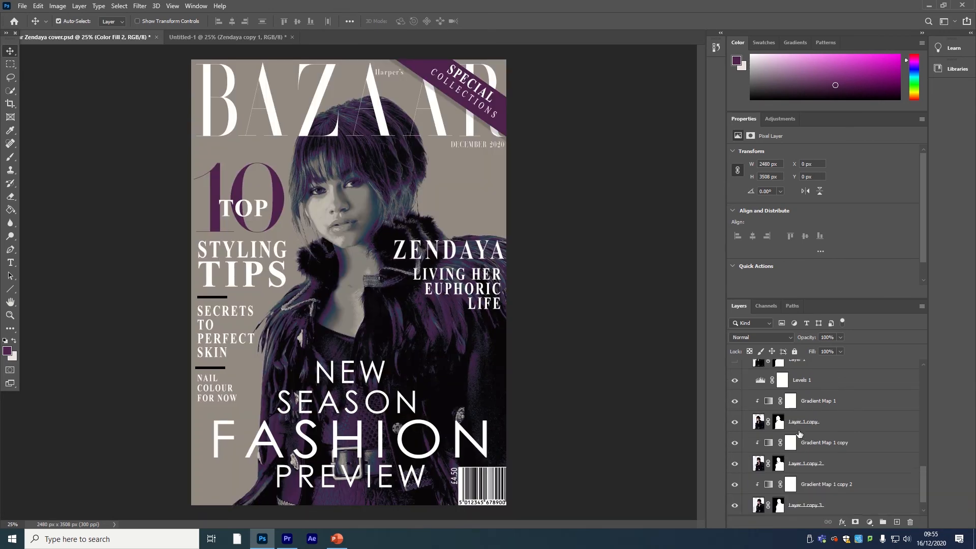
pyautogui.click(735, 442)
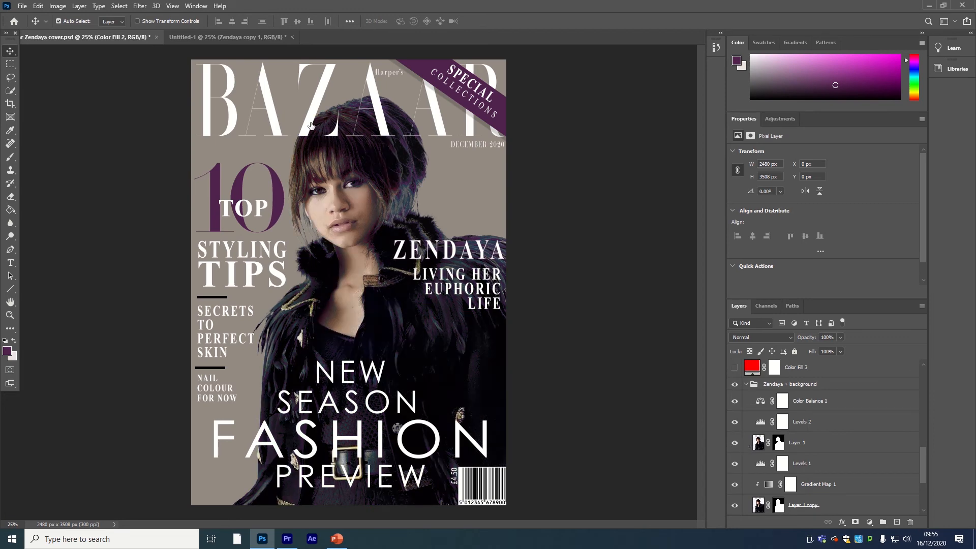
# Show Layer 1 in Untitled-1 and reposition its full-colour figure to about X -40 px, Y 410 px.
pyautogui.click(234, 38)
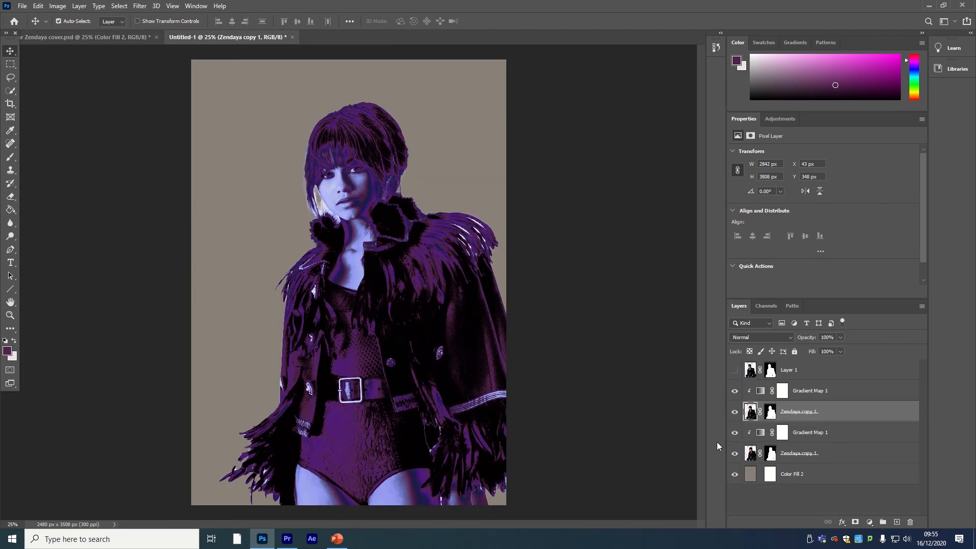
pyautogui.click(735, 370)
pyautogui.moveTo(364, 254)
pyautogui.mouseDown()
pyautogui.moveTo(365, 266)
pyautogui.moveTo(373, 253)
pyautogui.mouseUp()
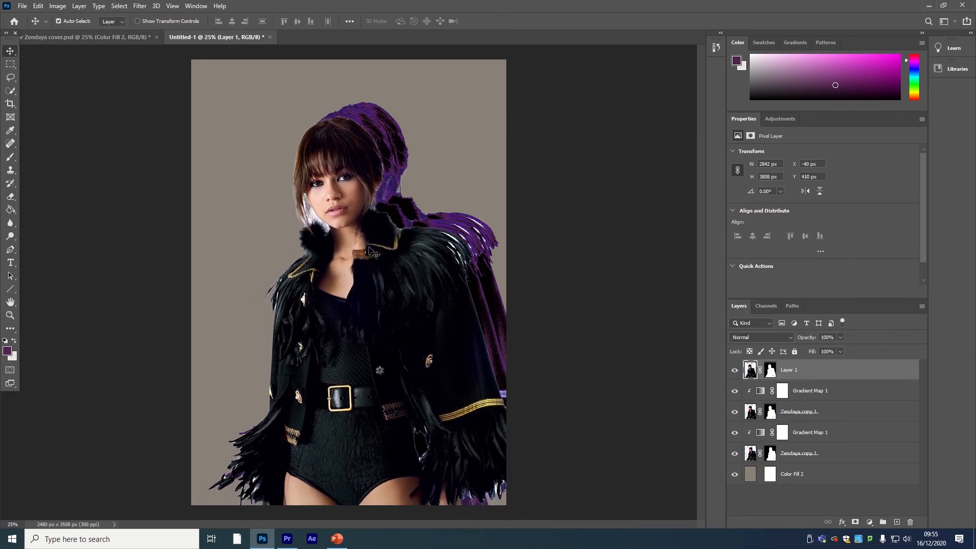
# Lower the opacity of Layer 1 to 90%.
pyautogui.click(840, 338)
pyautogui.moveTo(842, 350); pyautogui.dragTo(824, 347)
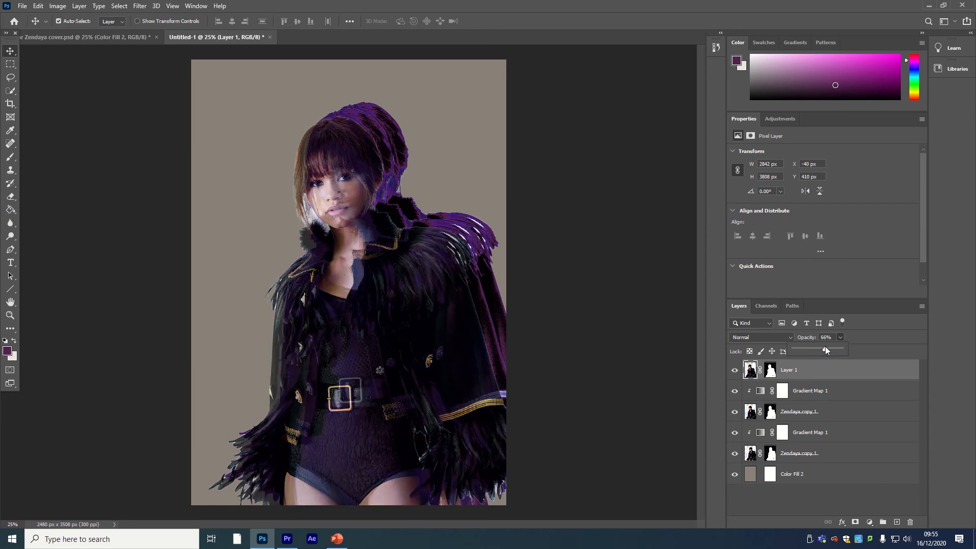
pyautogui.moveTo(828, 350); pyautogui.dragTo(830, 349)
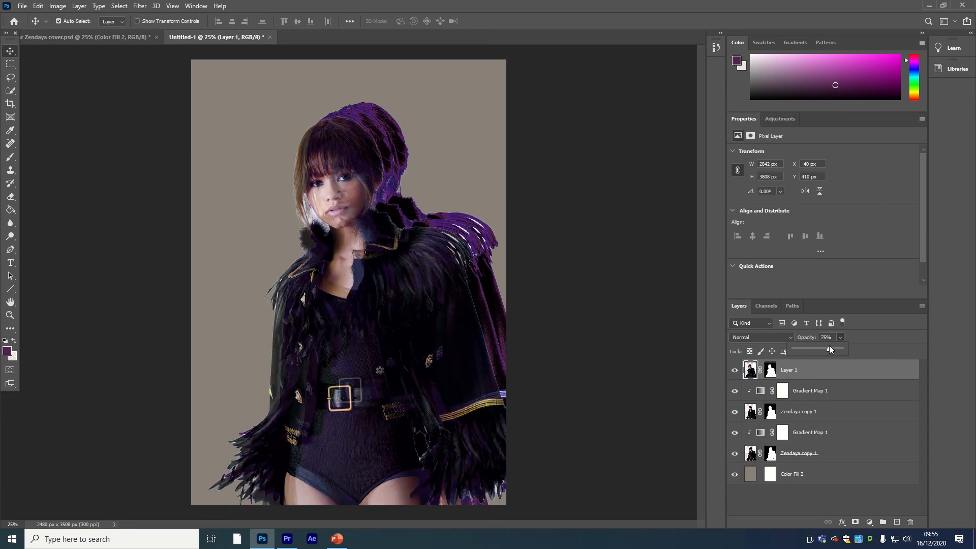
pyautogui.moveTo(829, 350); pyautogui.dragTo(837, 351)
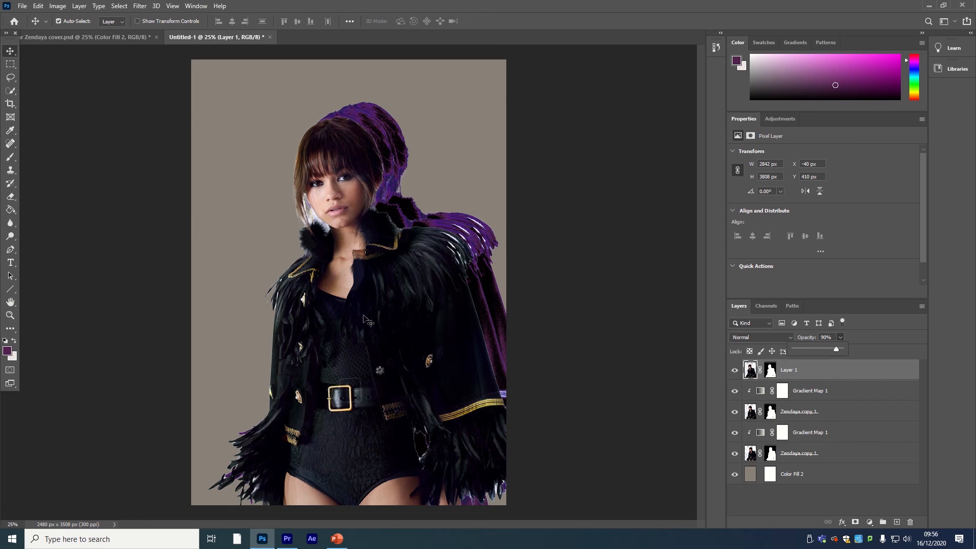
# Select Layer 1 in Zendaya cover.psd to check the opacity used on the reference figure.
pyautogui.click(102, 38)
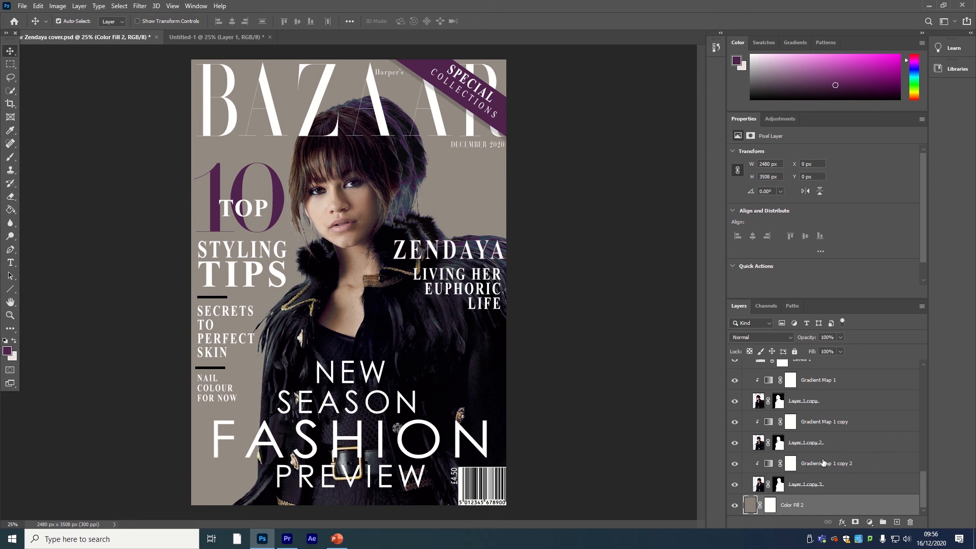
pyautogui.scroll(3, 823, 462)
pyautogui.click(818, 400)
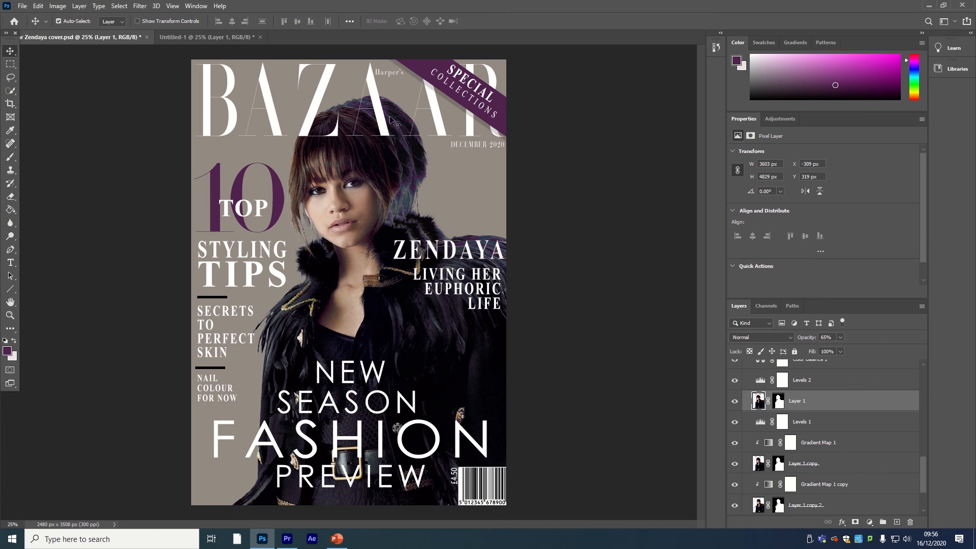
# Set the opacity of Layer 1 in Untitled-1 to 70%.
pyautogui.hotkey('ctrl', 'Tab')
pyautogui.hotkey('ctrl', 'Tab')
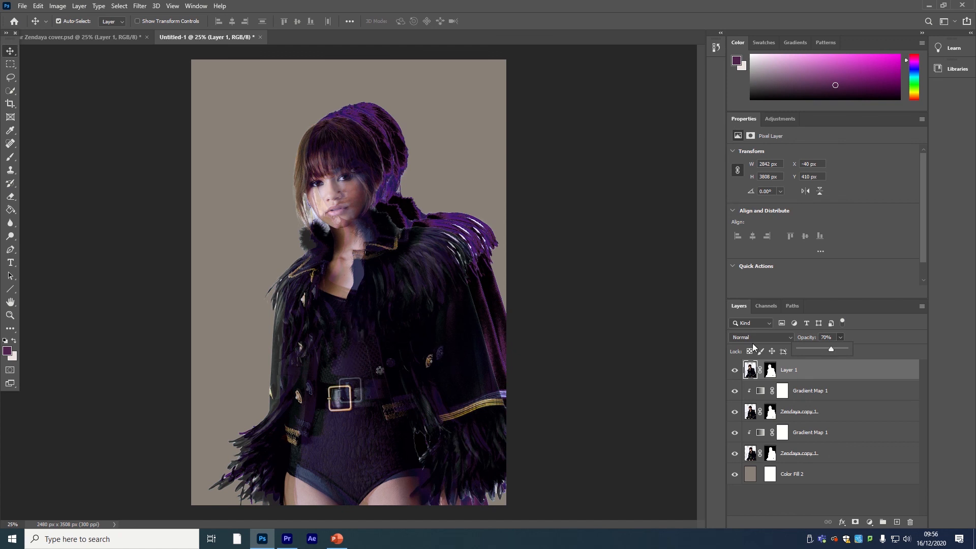
pyautogui.click(852, 349)
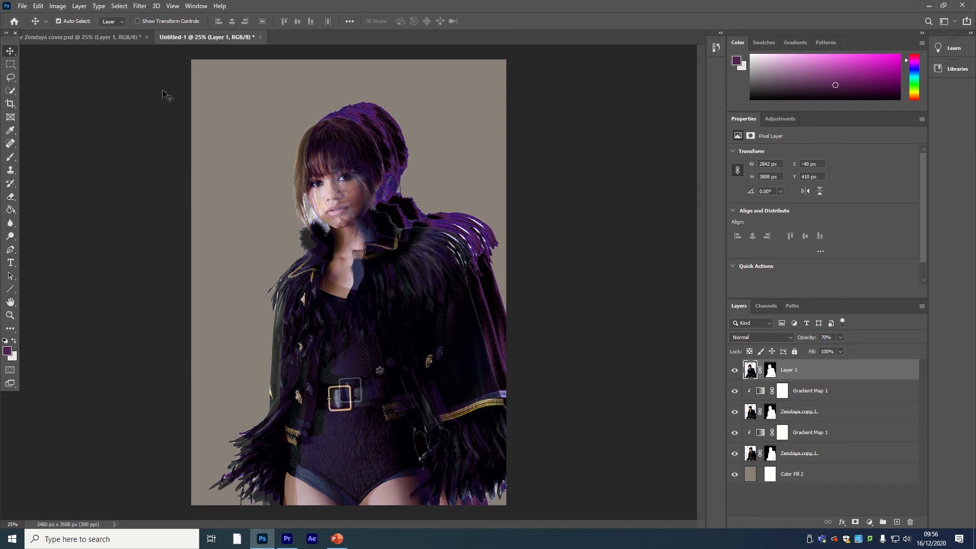
# Compare against the finished cover document and set Layer 1's opacity in Untitled-1 to 80%.
pyautogui.click(108, 38)
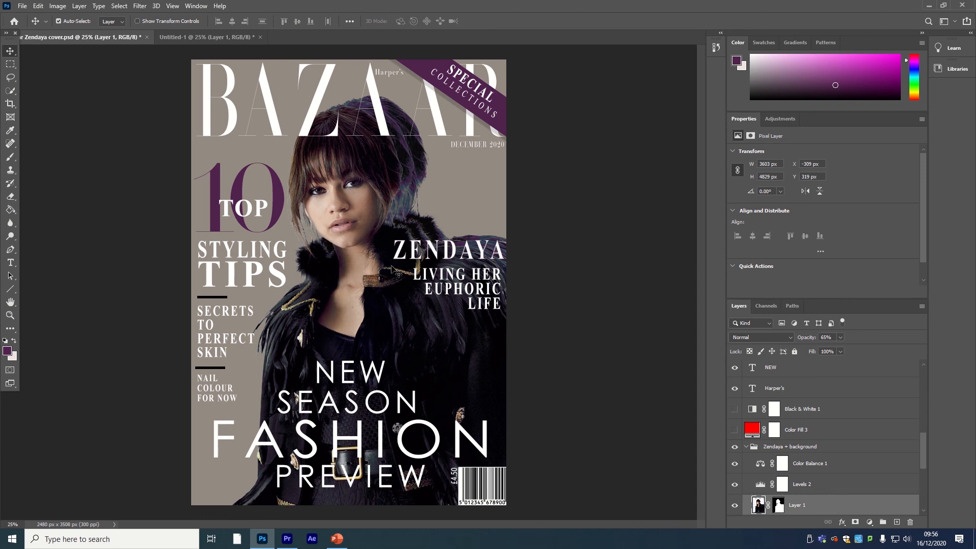
pyautogui.click(197, 38)
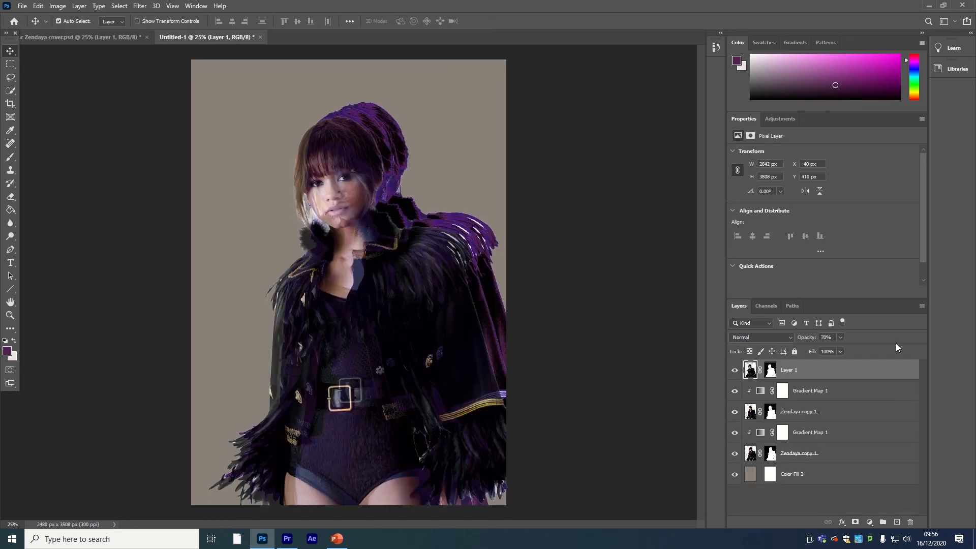
pyautogui.moveTo(841, 348); pyautogui.dragTo(846, 349)
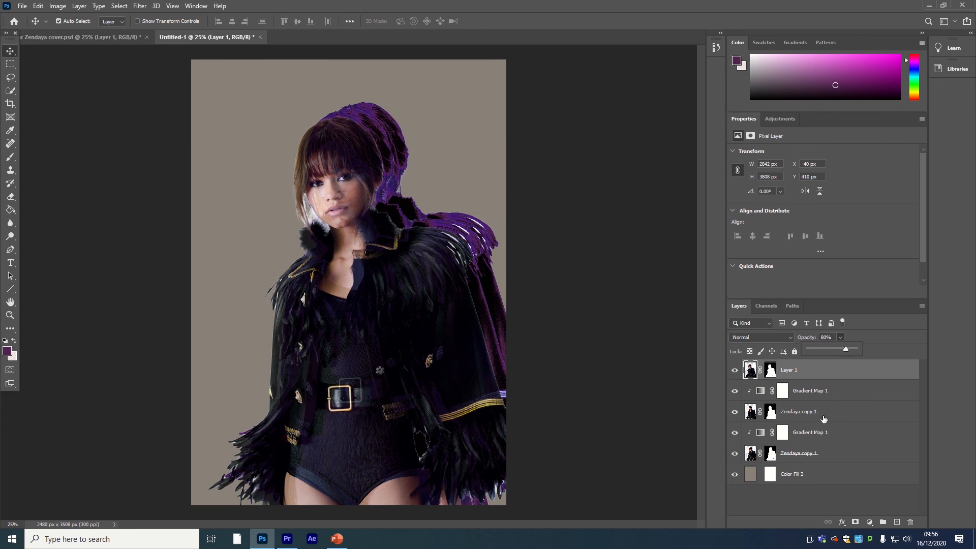
pyautogui.click(907, 346)
# Examine the Color Fill 3, Levels 2 and Color Balance 1 layers in Zendaya cover.psd.
pyautogui.click(79, 37)
pyautogui.click(808, 433)
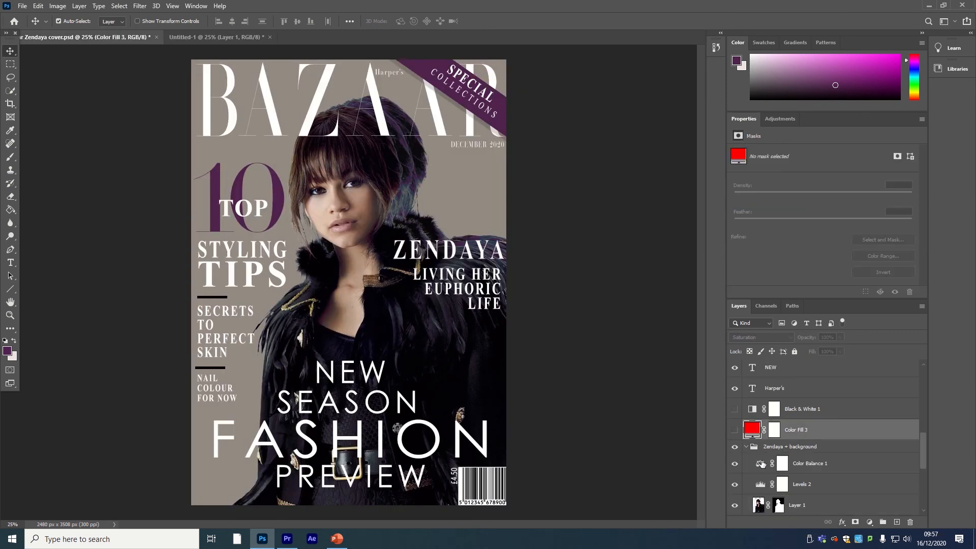
pyautogui.scroll(-1, 832, 456)
pyautogui.click(800, 462)
pyautogui.click(800, 442)
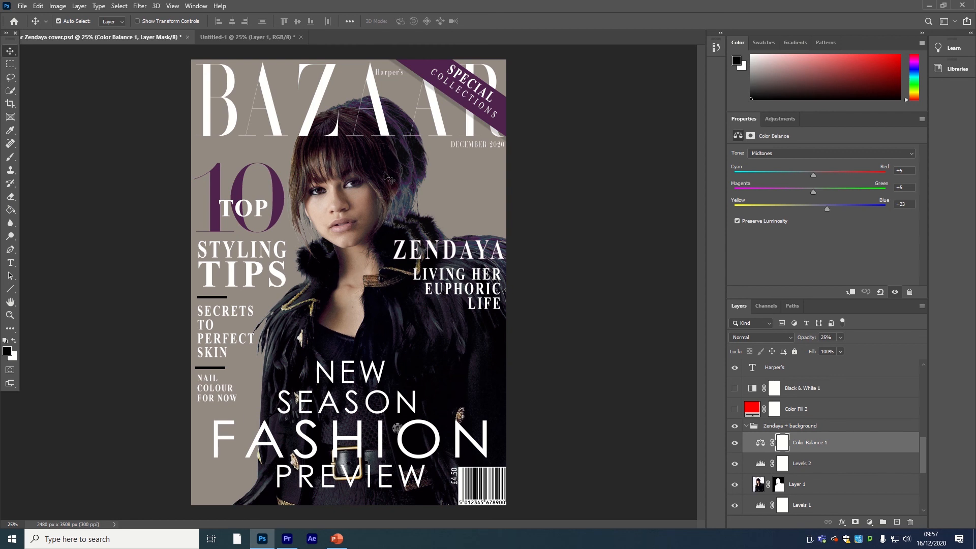
# Reposition the Layer 1 figure in Untitled-1 to about X -52 px, Y 414 px.
pyautogui.click(244, 37)
pyautogui.click(839, 458)
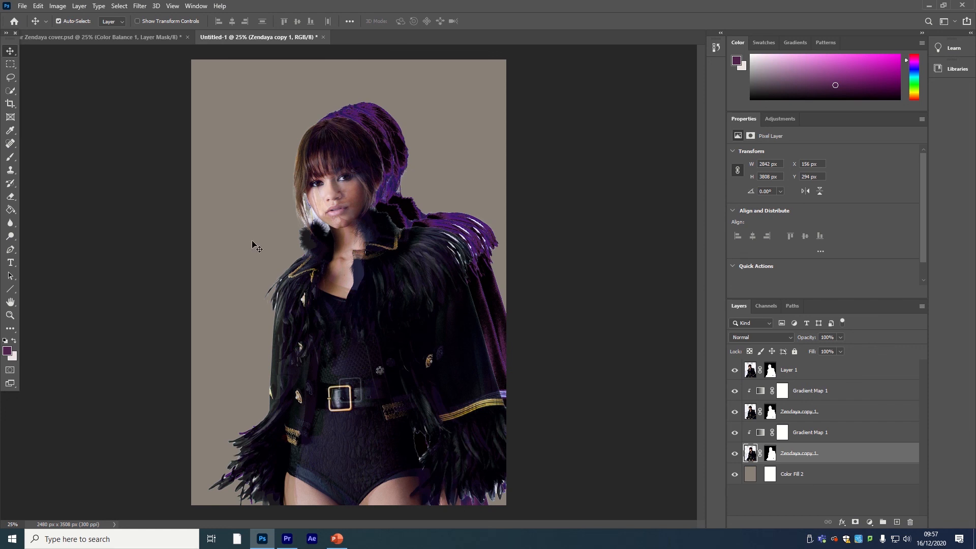
pyautogui.moveTo(328, 148); pyautogui.dragTo(317, 150)
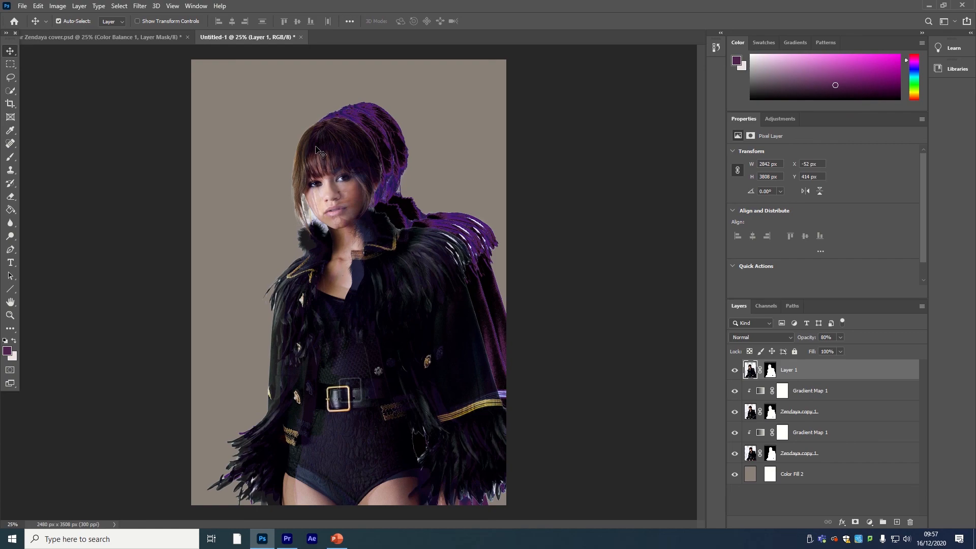